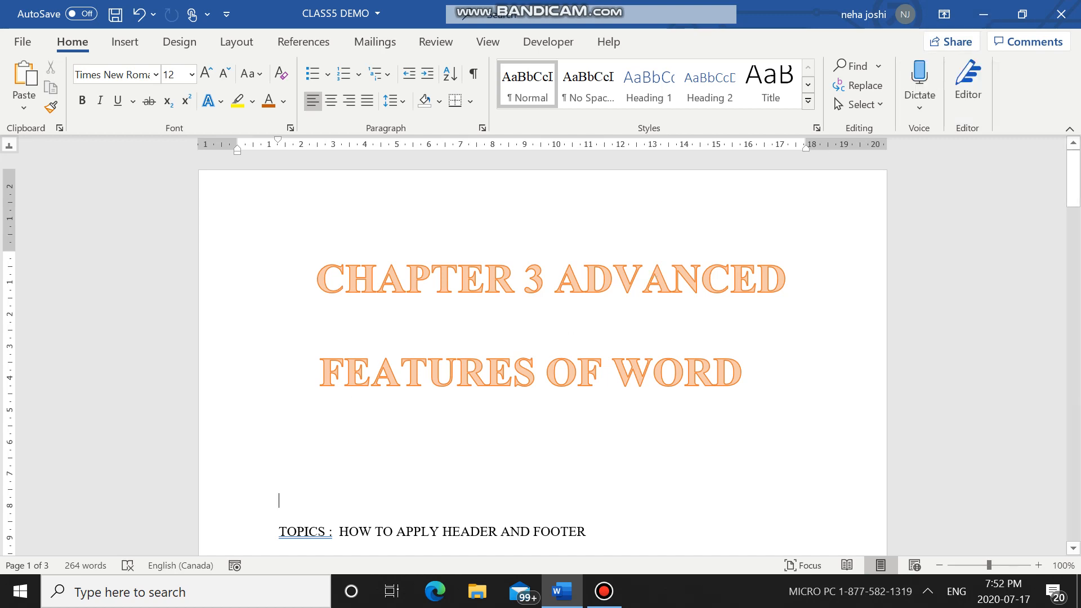
Step: Add blank lines below the horizontal line on page 2 and place the cursor just beneath that line
scroll(734, 507, down, 20)
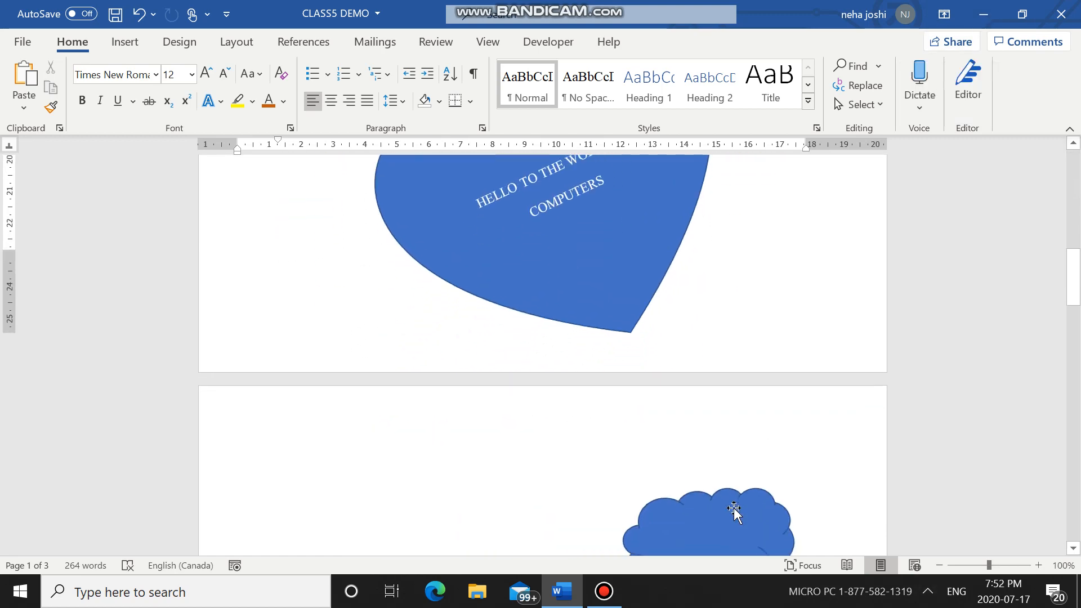
scroll(735, 508, down, 5)
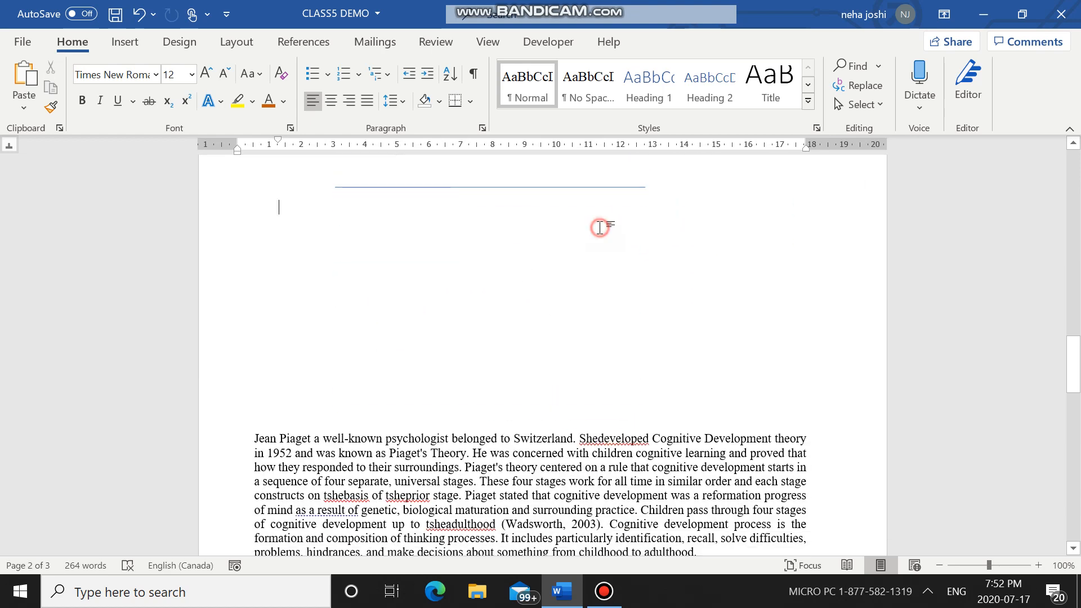
key(ctrl+z)
key(ctrl+z)
key(ctrl+z)
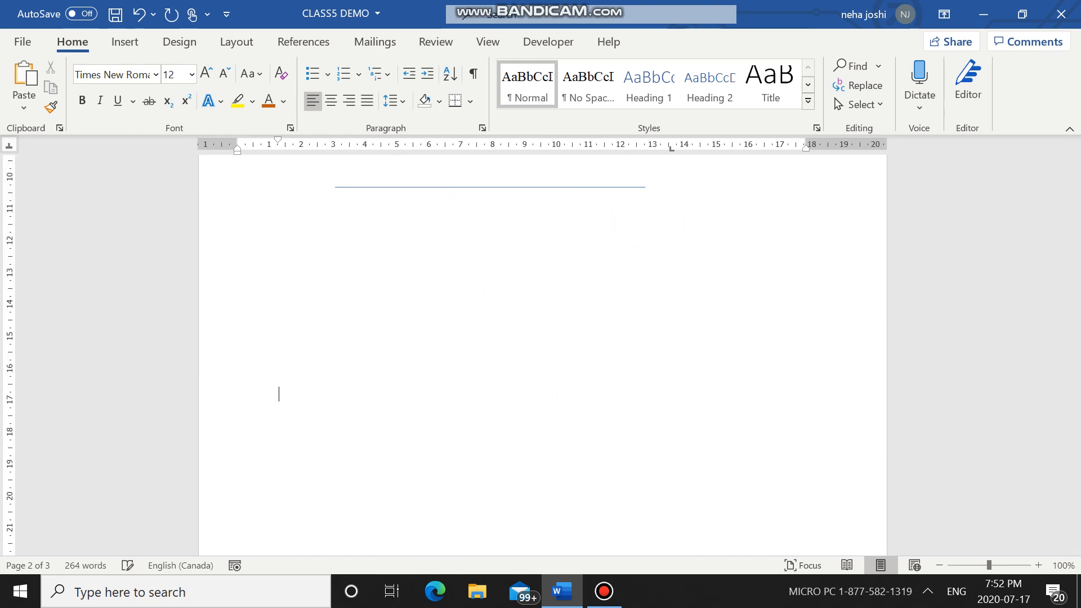
click(375, 252)
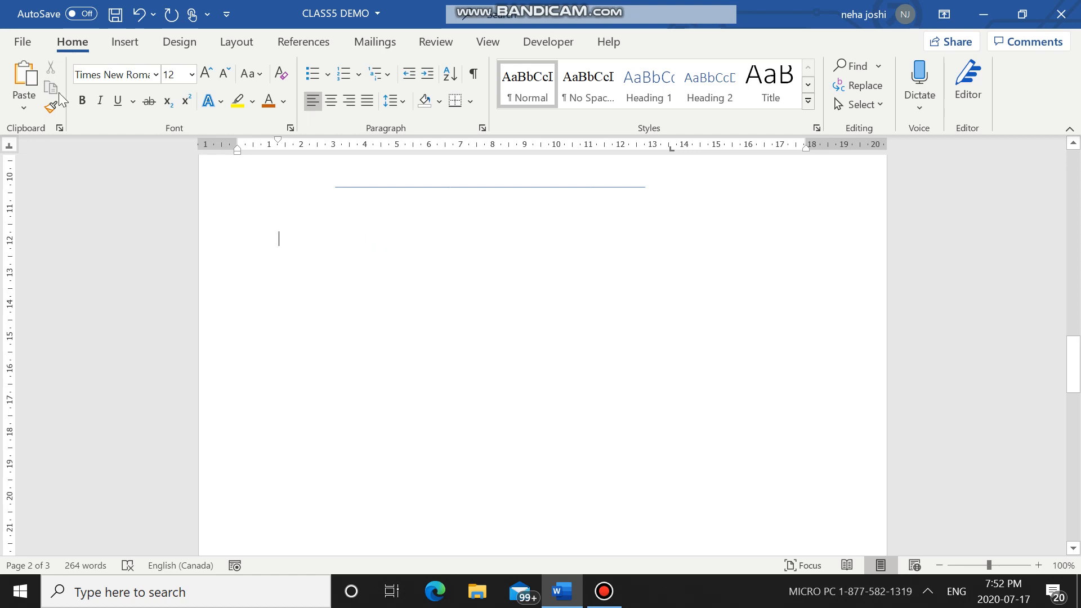
Step: Open the icon library and look through its Stock Images, Cutout People, Icons and Stickers collections
click(128, 47)
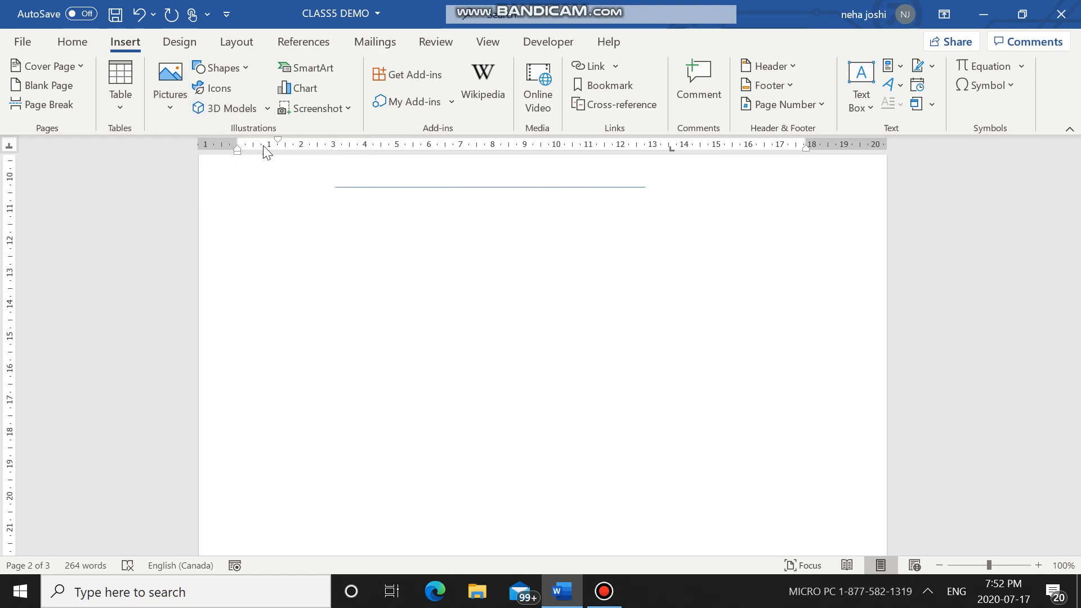
click(225, 88)
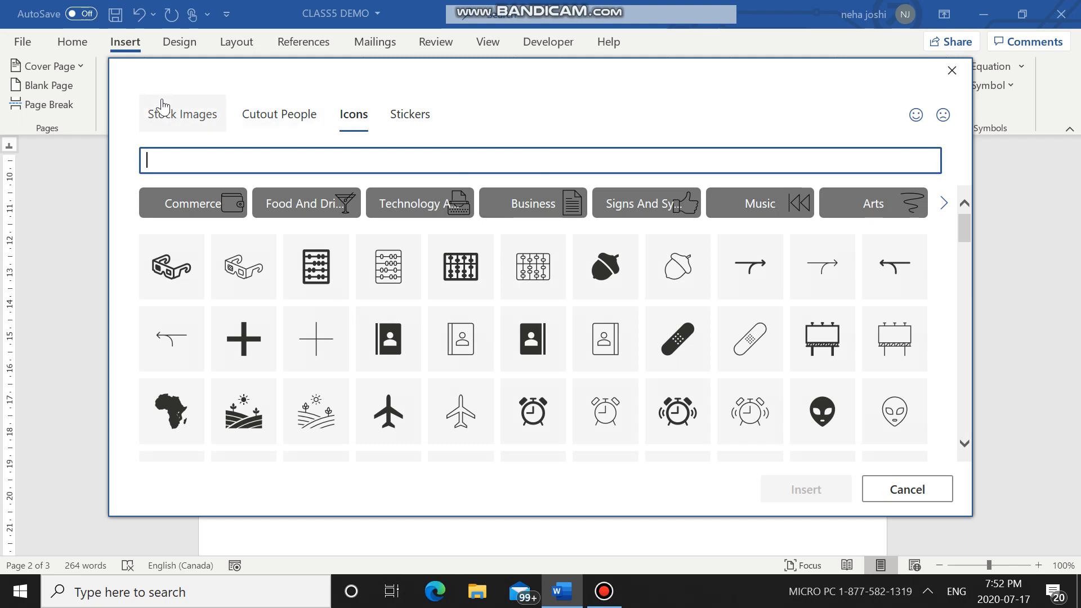
click(166, 125)
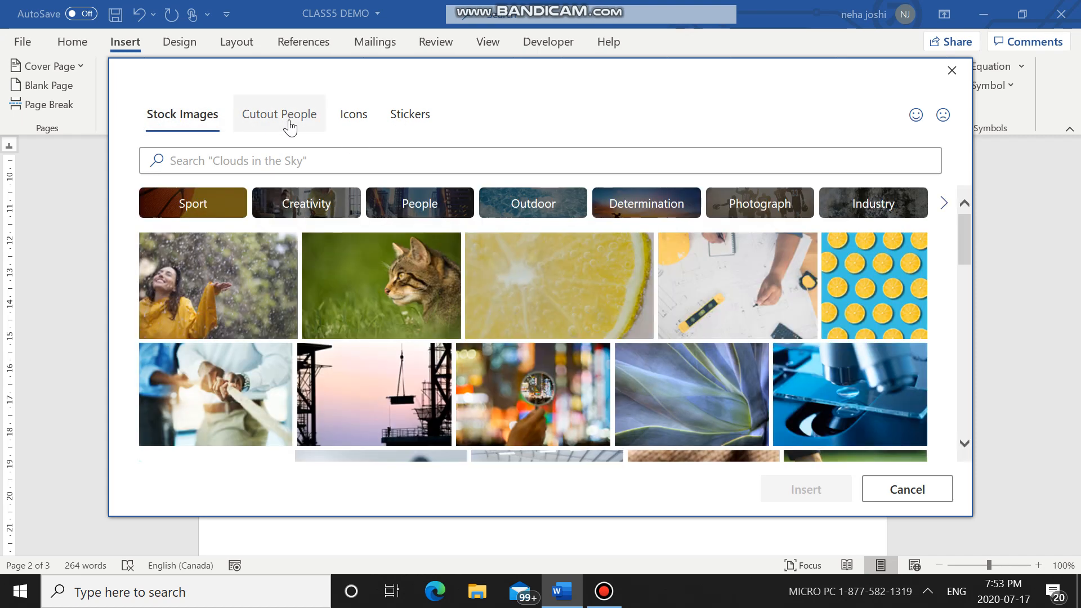
click(289, 125)
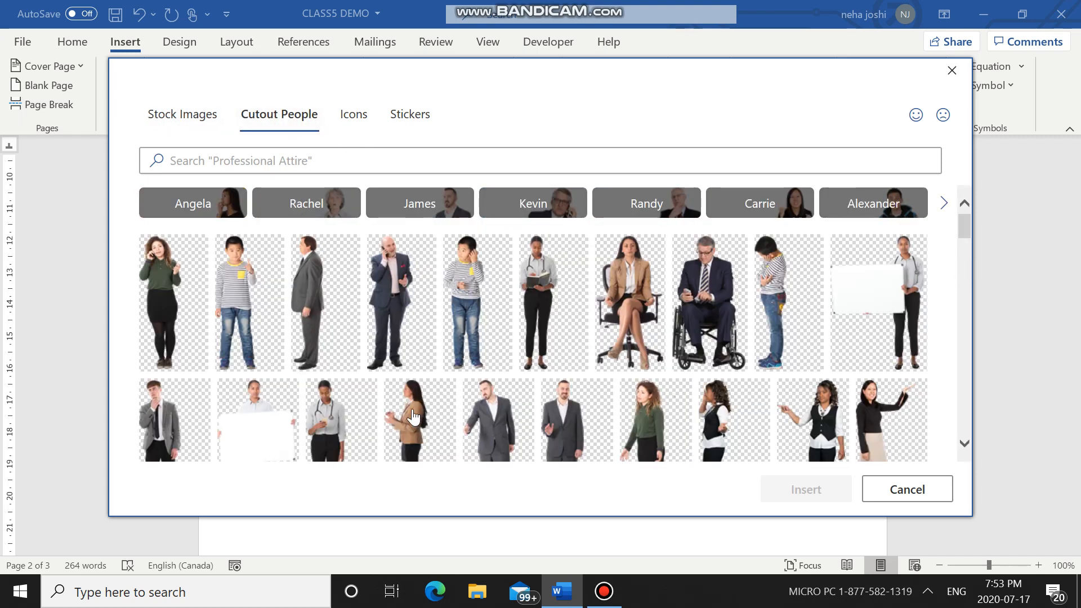
click(353, 119)
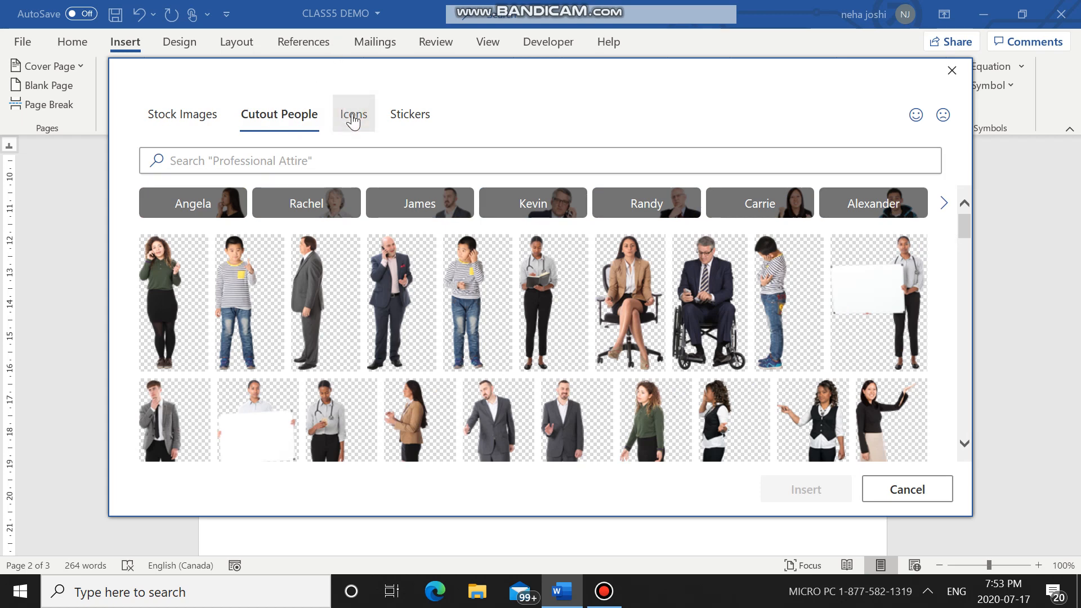
click(411, 120)
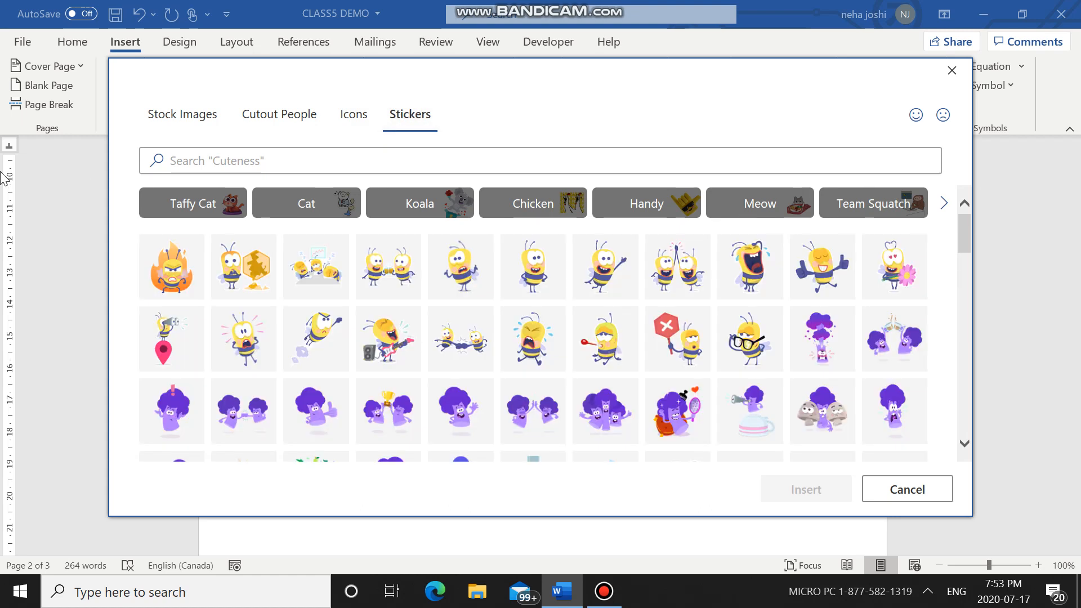
Step: Search the Stock Images collection for COMPUTERS
click(179, 120)
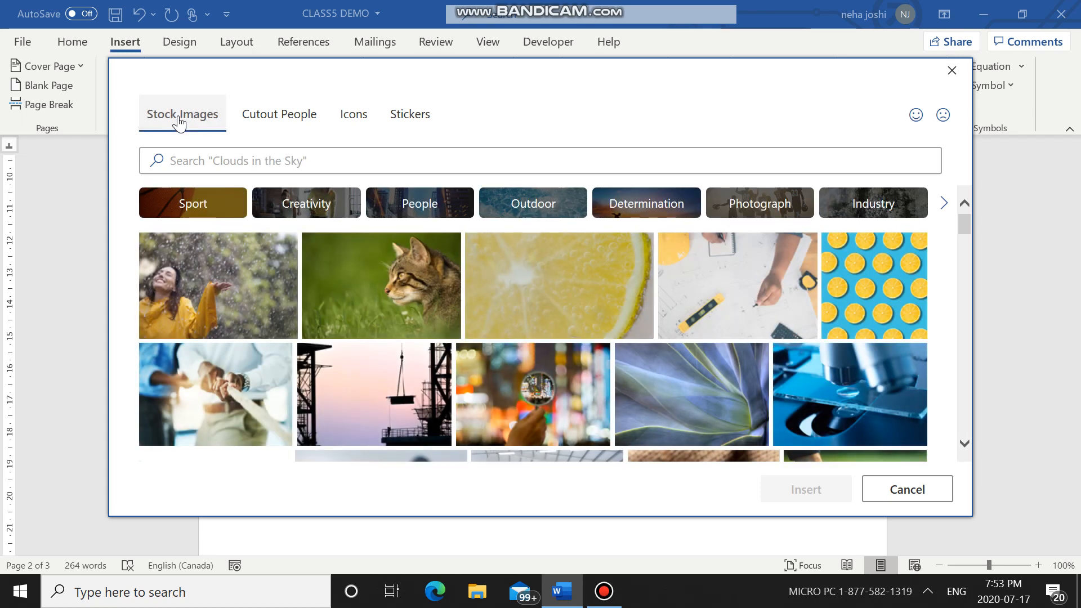
click(188, 163)
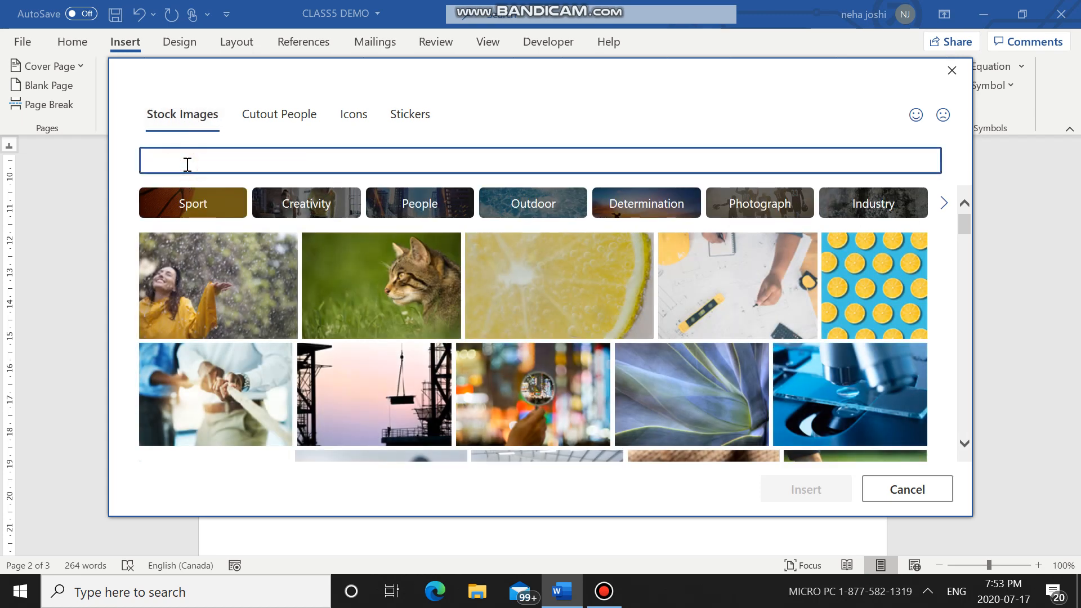
text(TECHN)
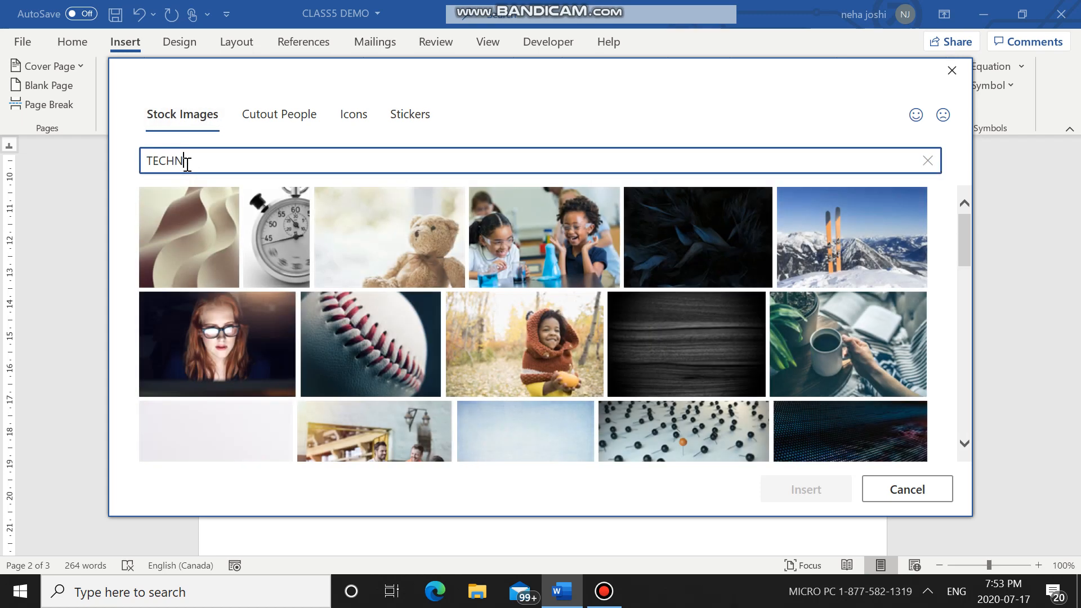
key(BackSpace)
key(BackSpace)
key(BackSpace)
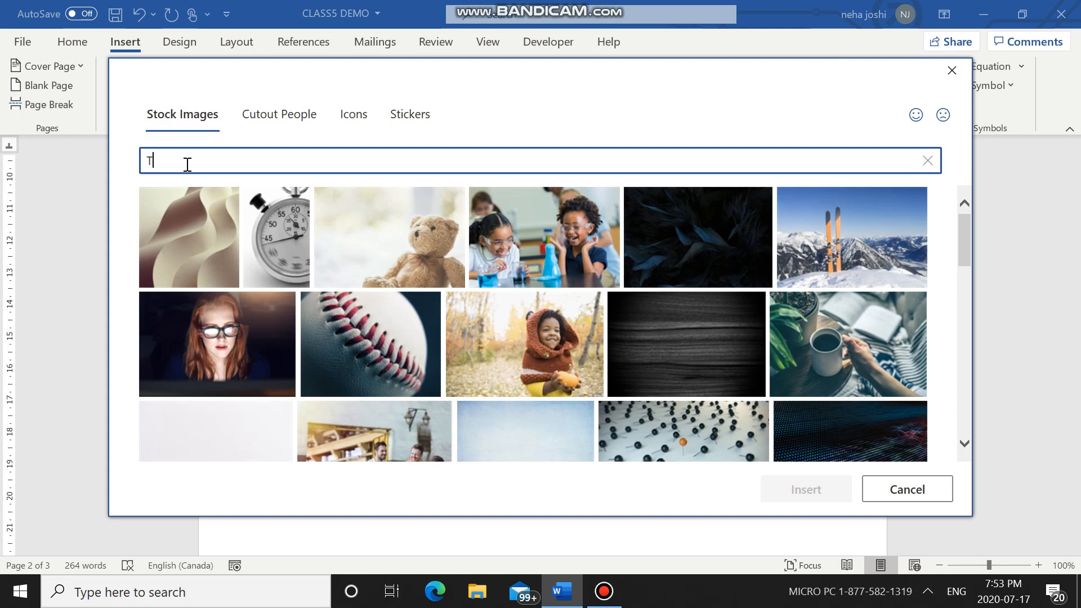
key(BackSpace)
text(COMPUTERS)
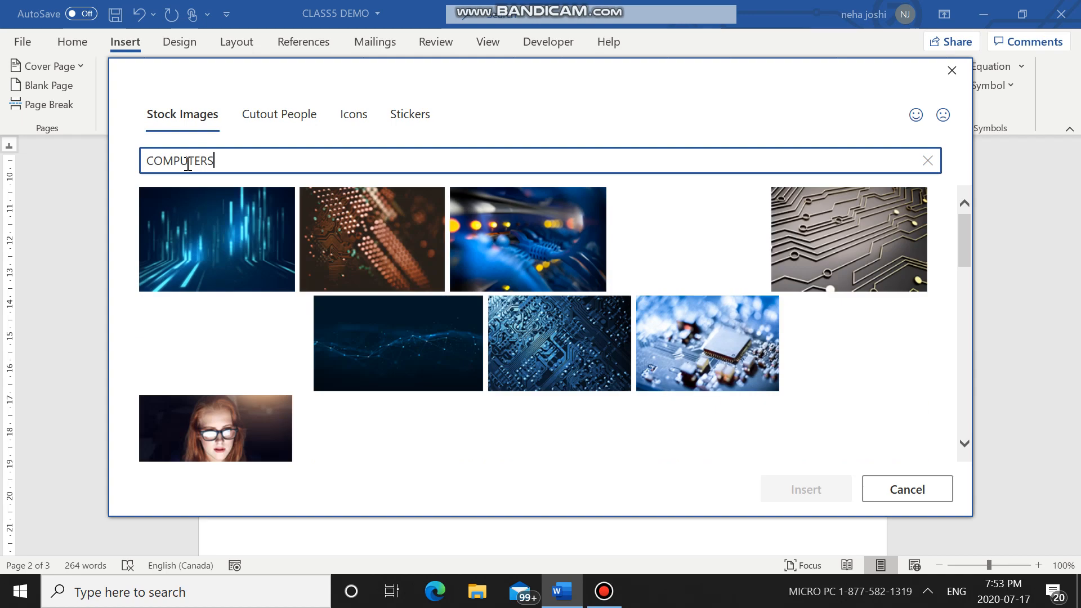
Step: Insert the stock photo of the boy in glasses building a robot beside a laptop
scroll(702, 324, down, 3)
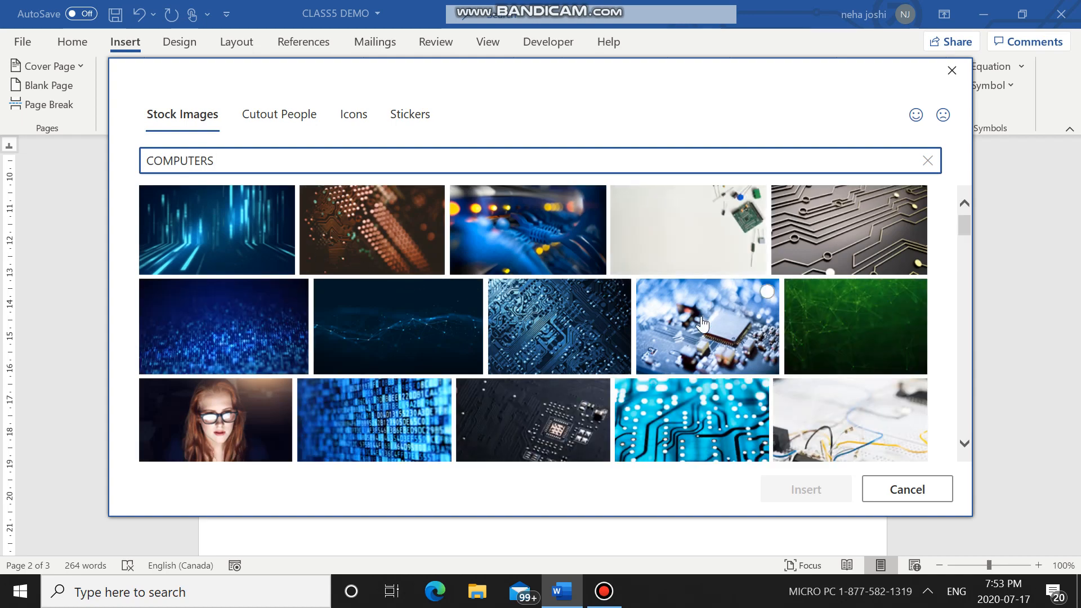
scroll(702, 324, down, 6)
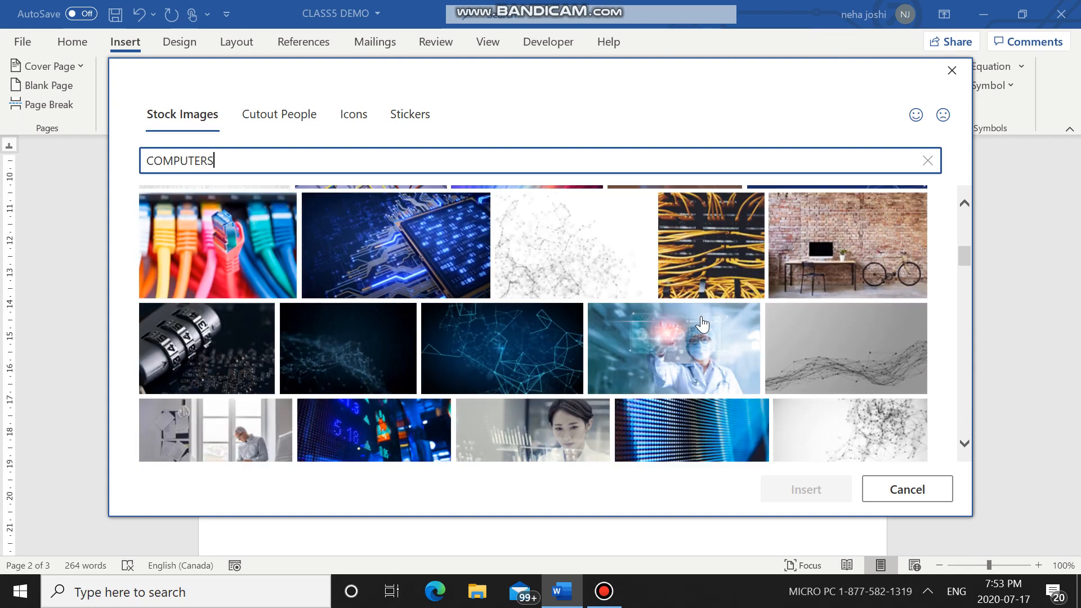
scroll(702, 324, down, 2)
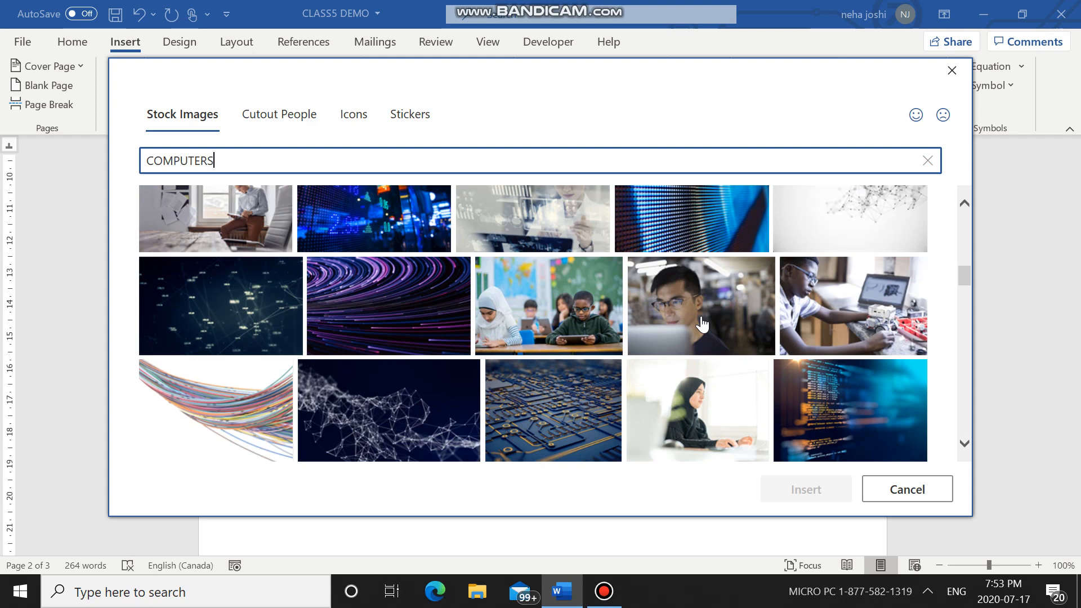
click(821, 306)
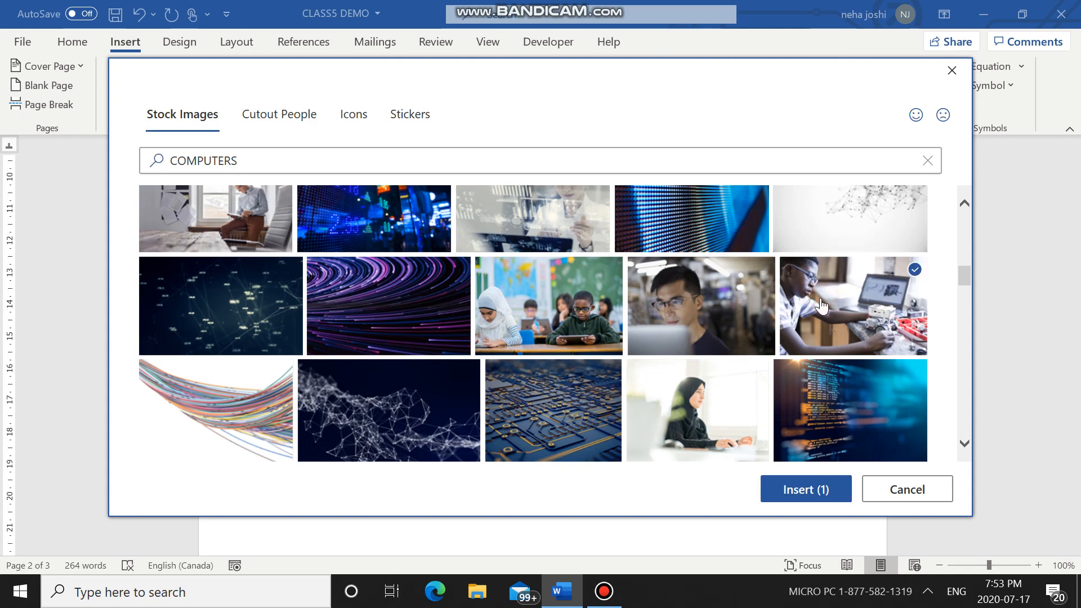
click(813, 488)
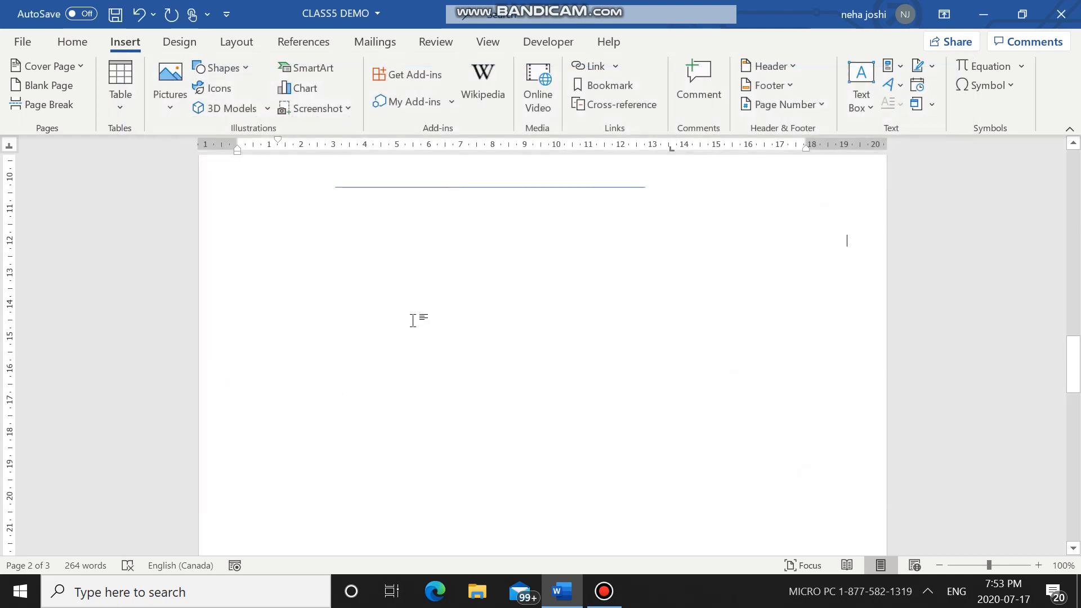
Step: Shrink the inserted photo to about 7 cm high and 10.4 cm wide
scroll(641, 345, down, 2)
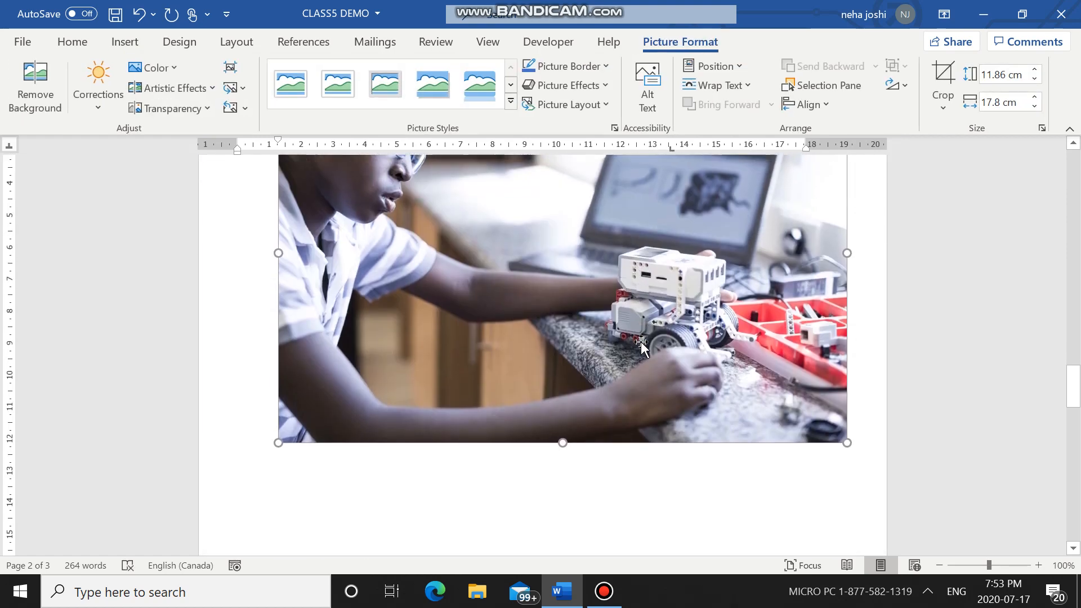
drag(280, 433, 320, 406)
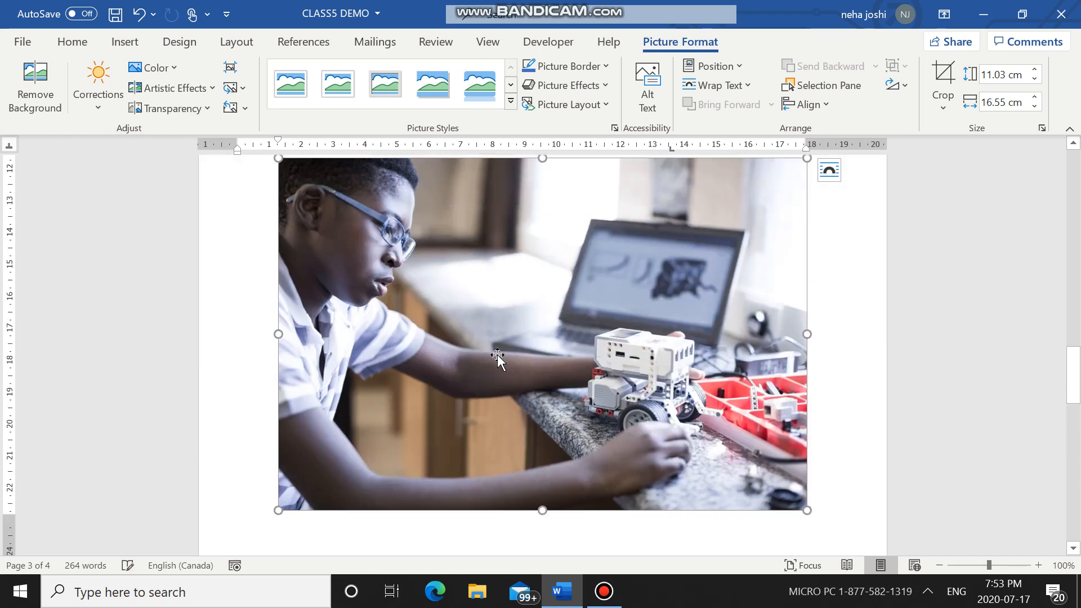
drag(804, 361, 612, 490)
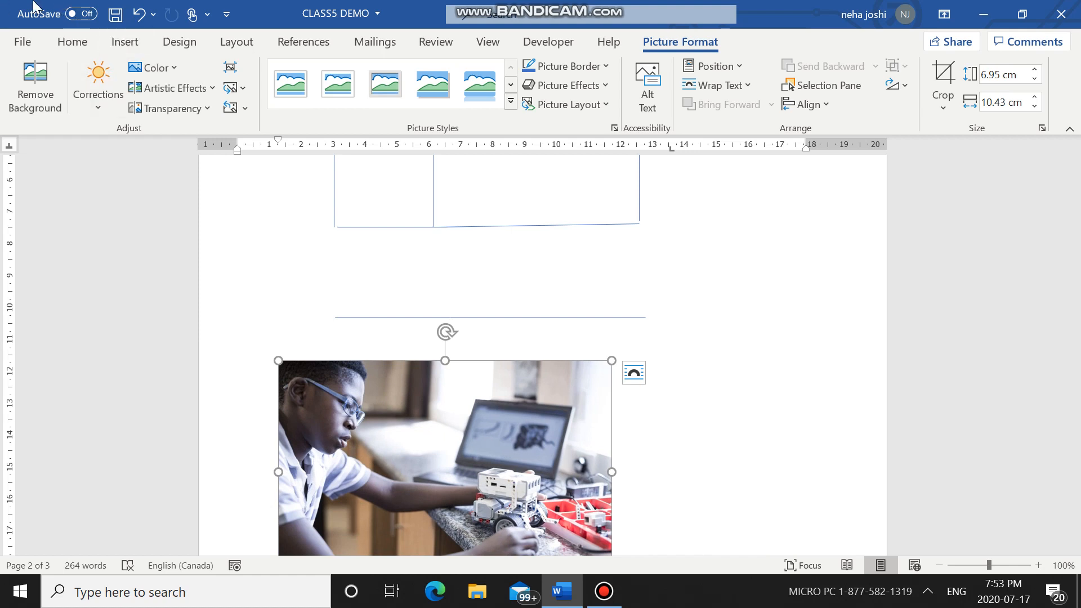
click(134, 44)
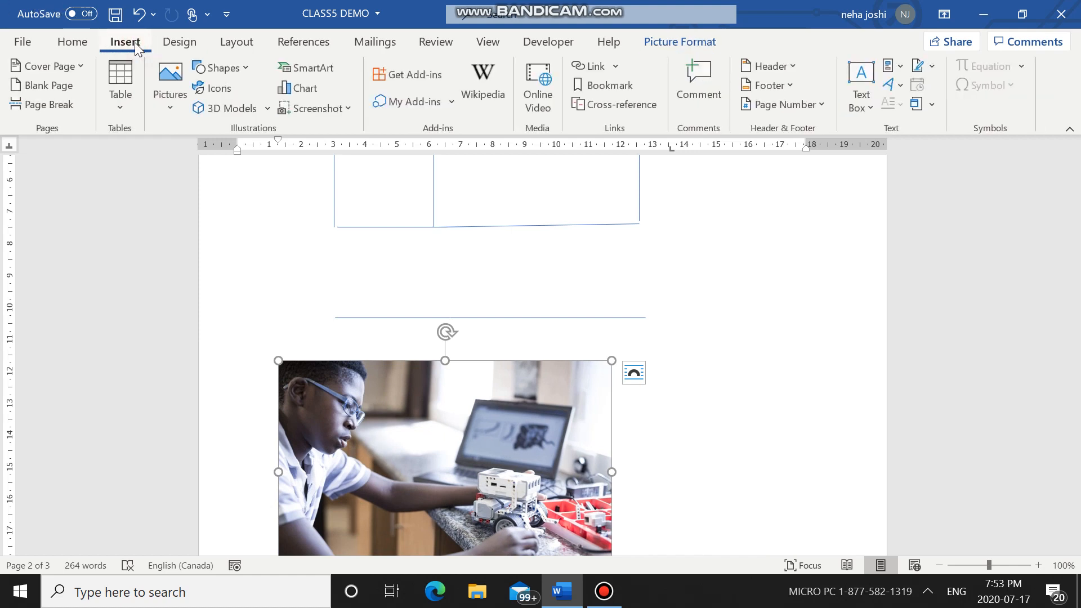
click(216, 91)
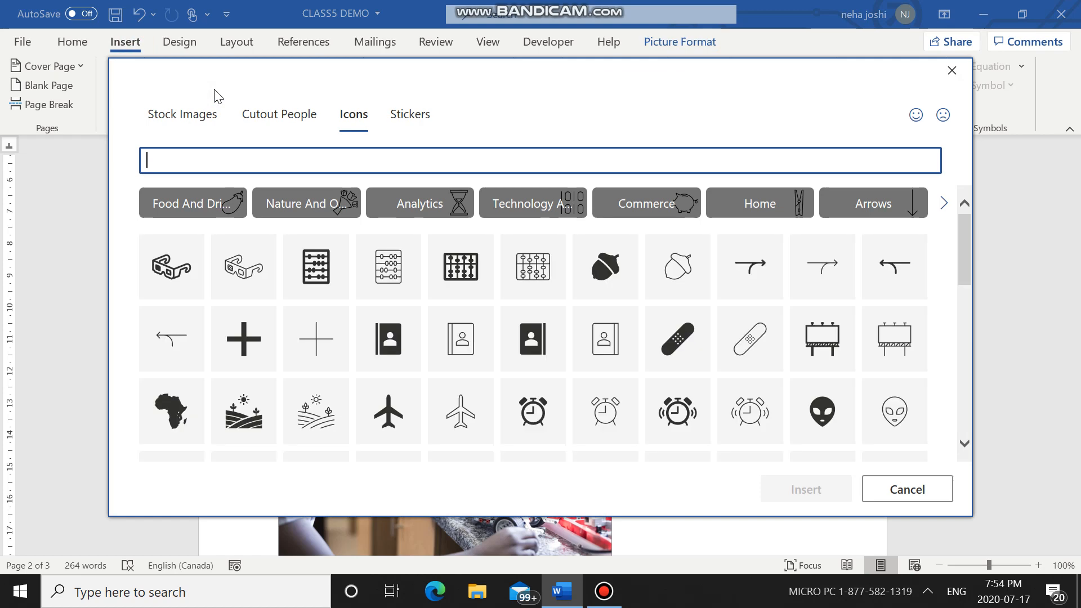
click(243, 116)
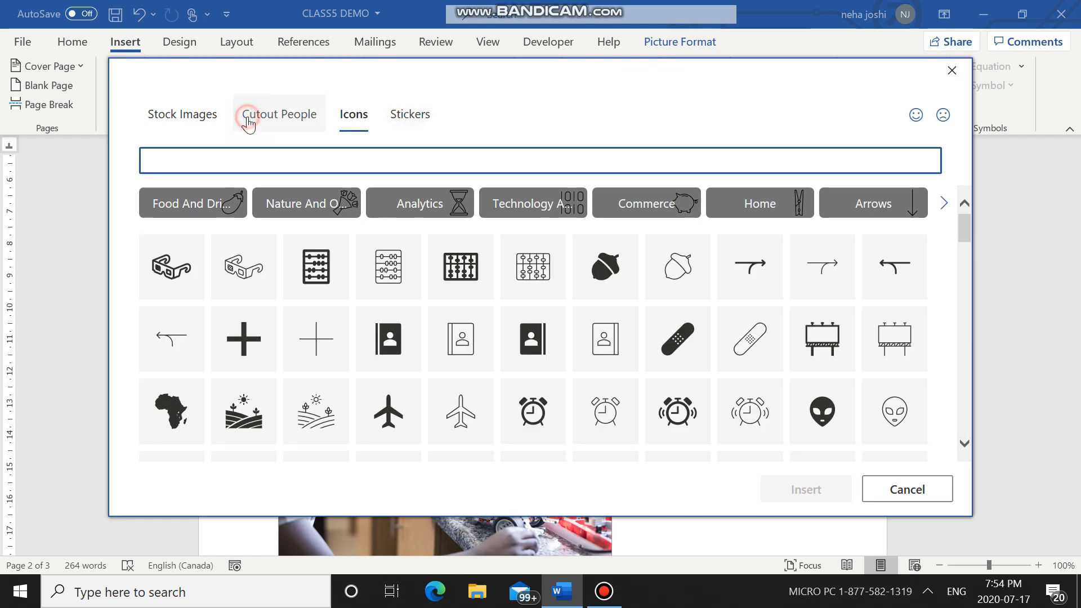
click(950, 71)
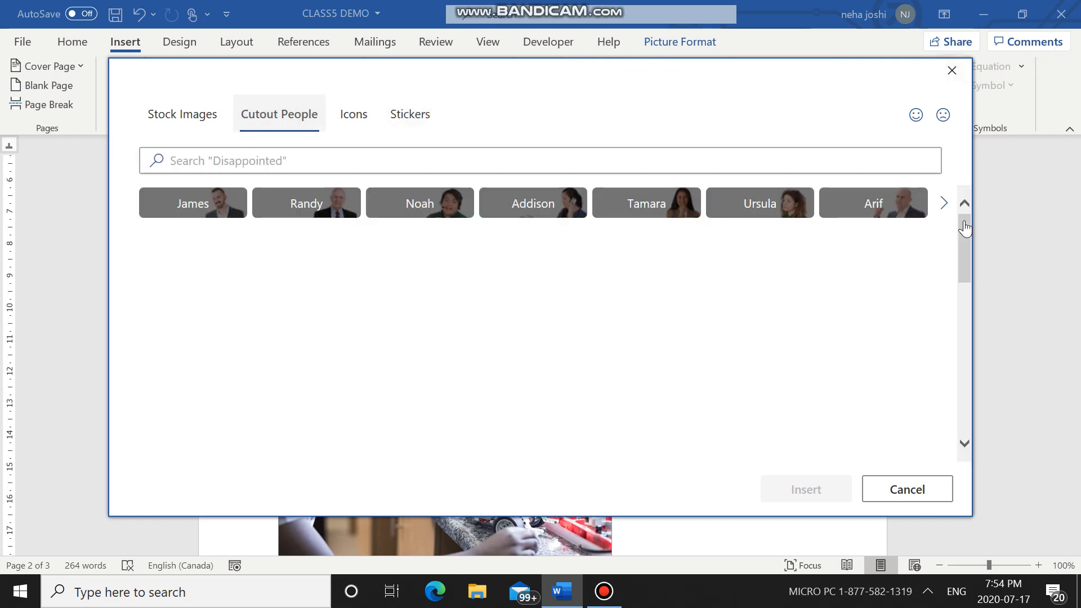
Step: Place the cursor in the empty area below the photo and add blank lines to start on page 3
scroll(636, 312, down, 8)
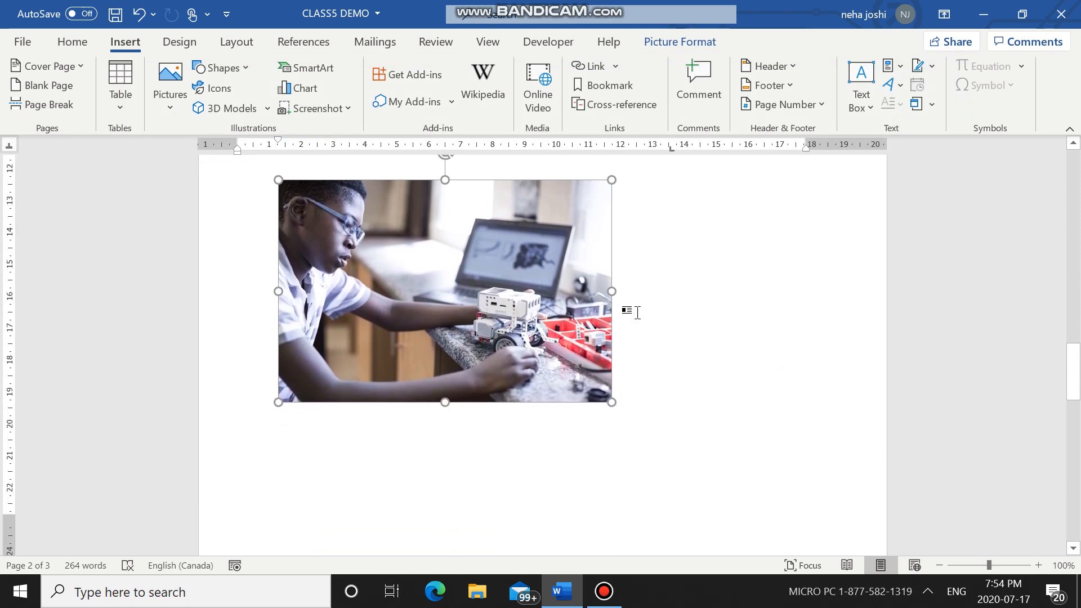
scroll(630, 317, up, 1)
scroll(620, 320, down, 10)
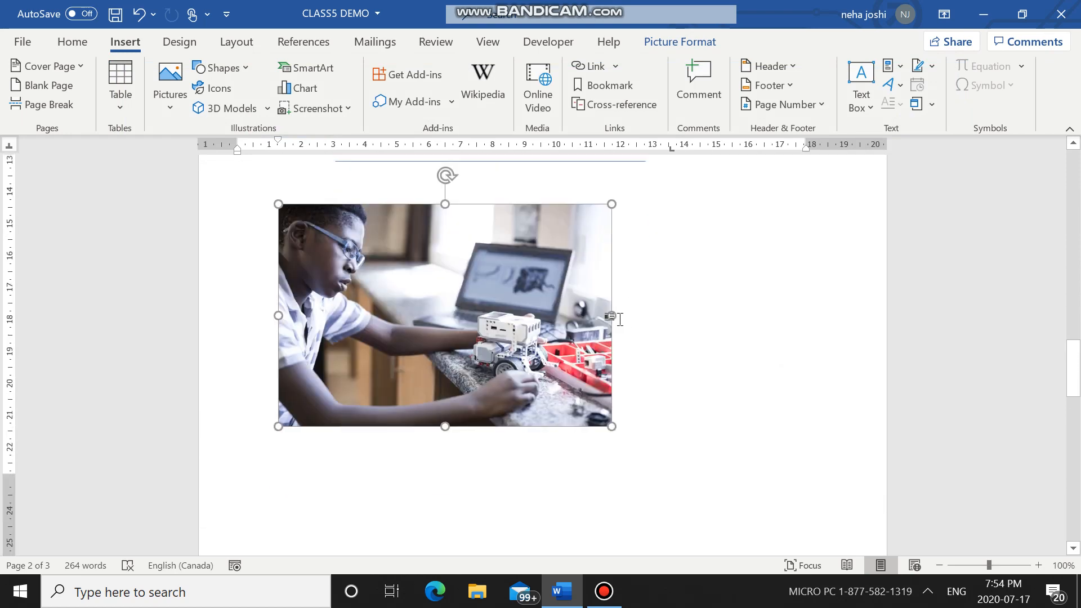
scroll(487, 336, up, 6)
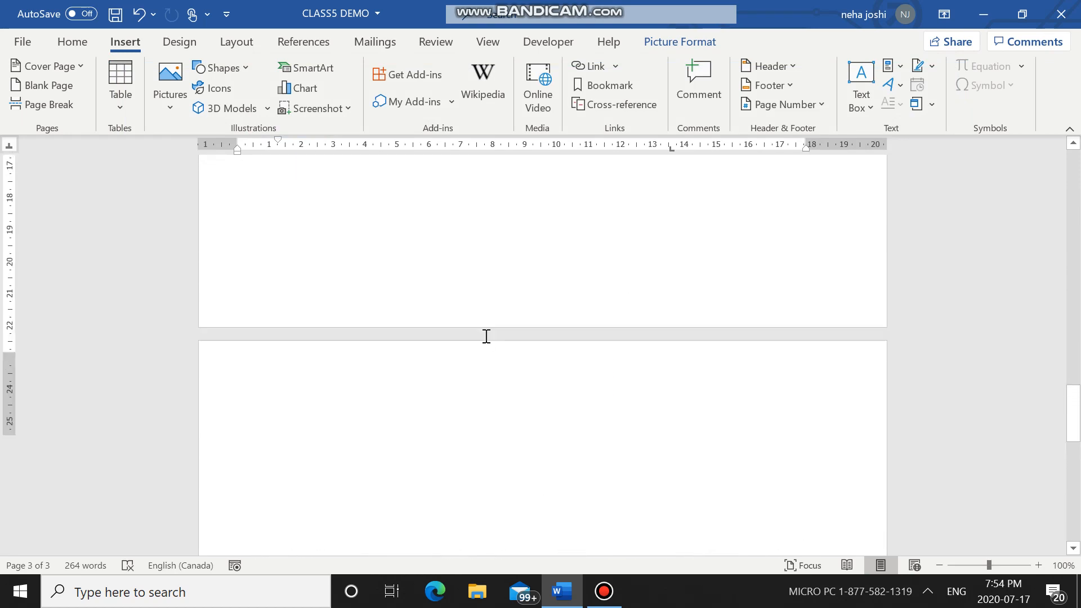
click(737, 290)
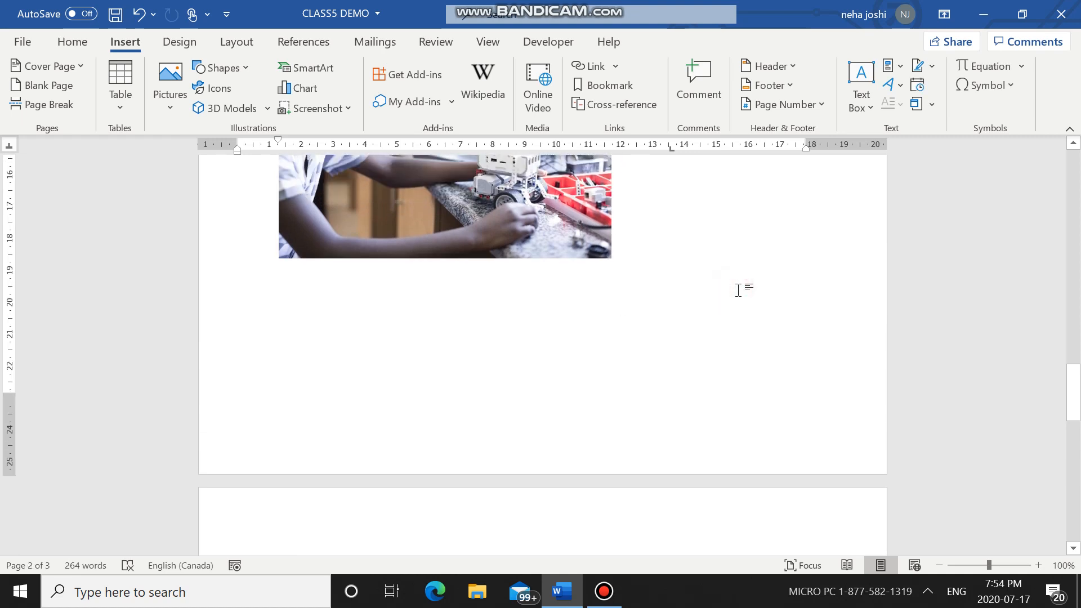
key(Return)
key(Return)
key(Return)
key(Return)
key(Return)
key(Return)
key(Return)
key(Return)
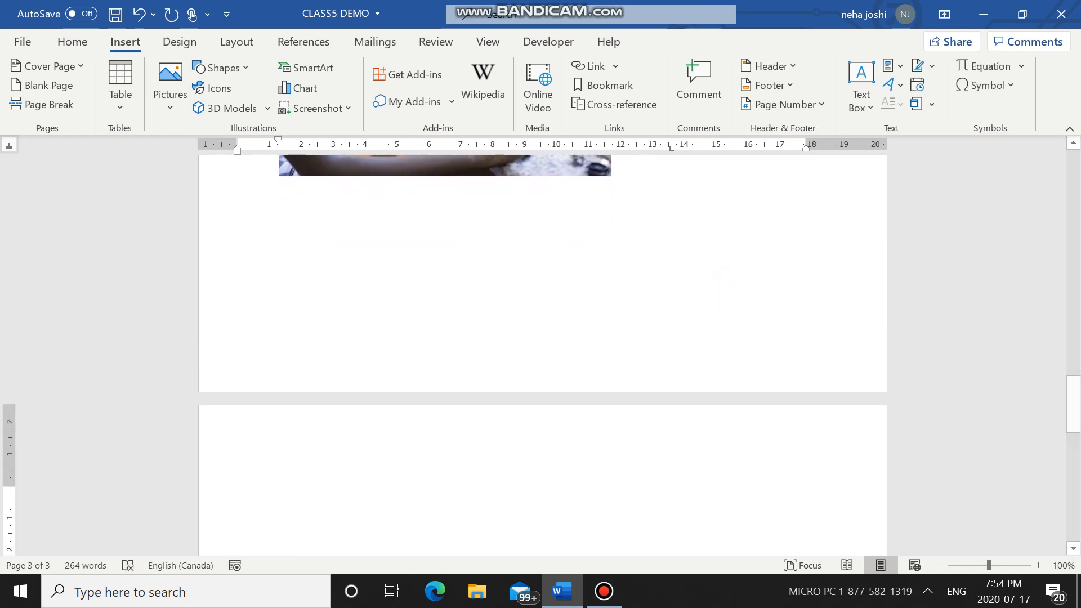
key(BackSpace)
key(Return)
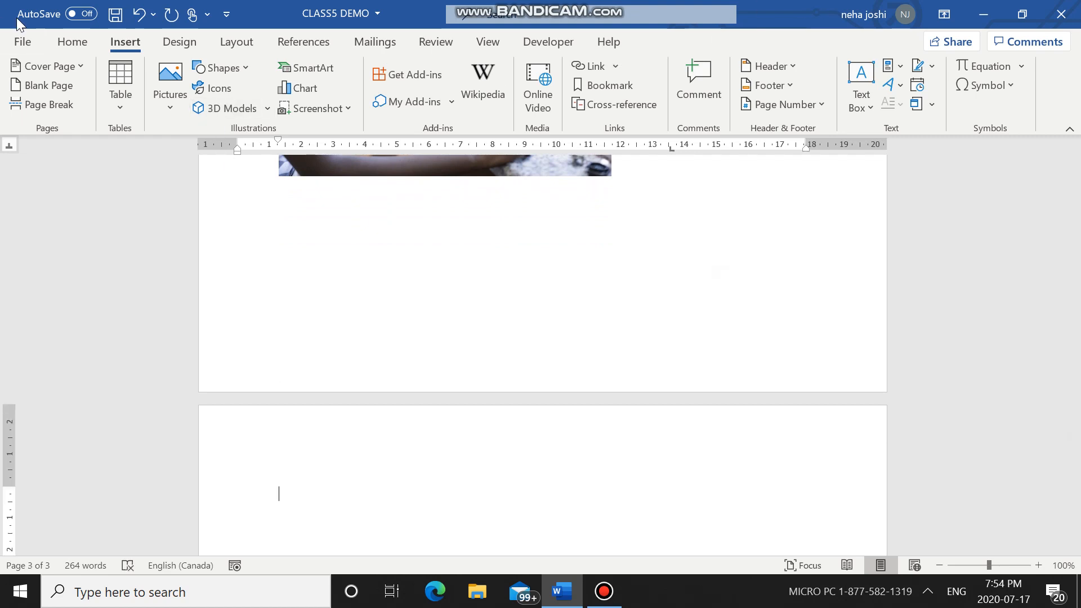
Step: Insert the animated astronaut from the Animated for Education category of the online 3D models on page 3
click(242, 107)
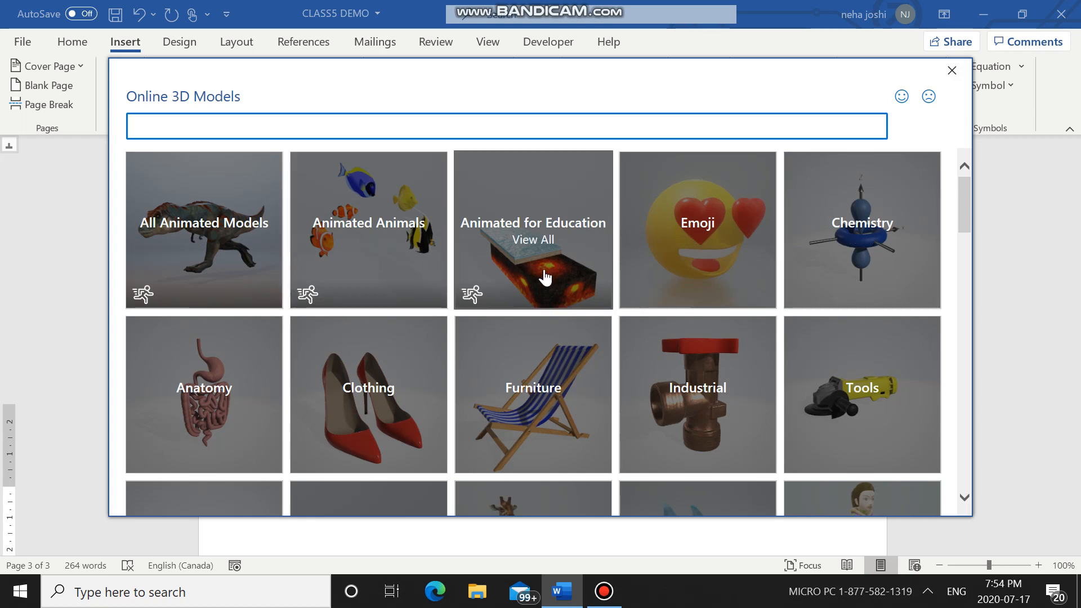
click(545, 276)
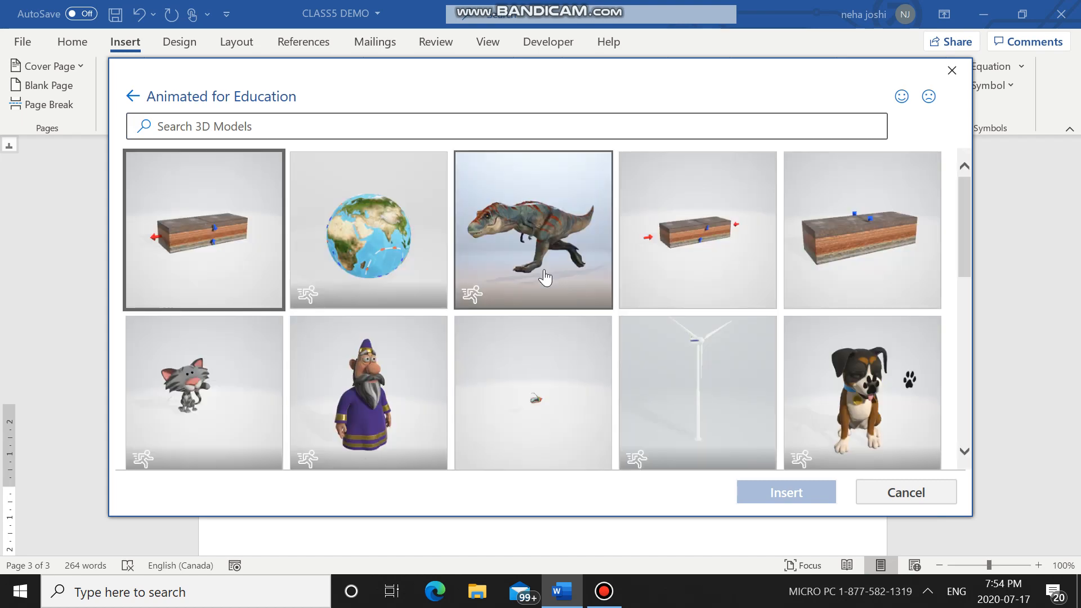
scroll(885, 311, down, 5)
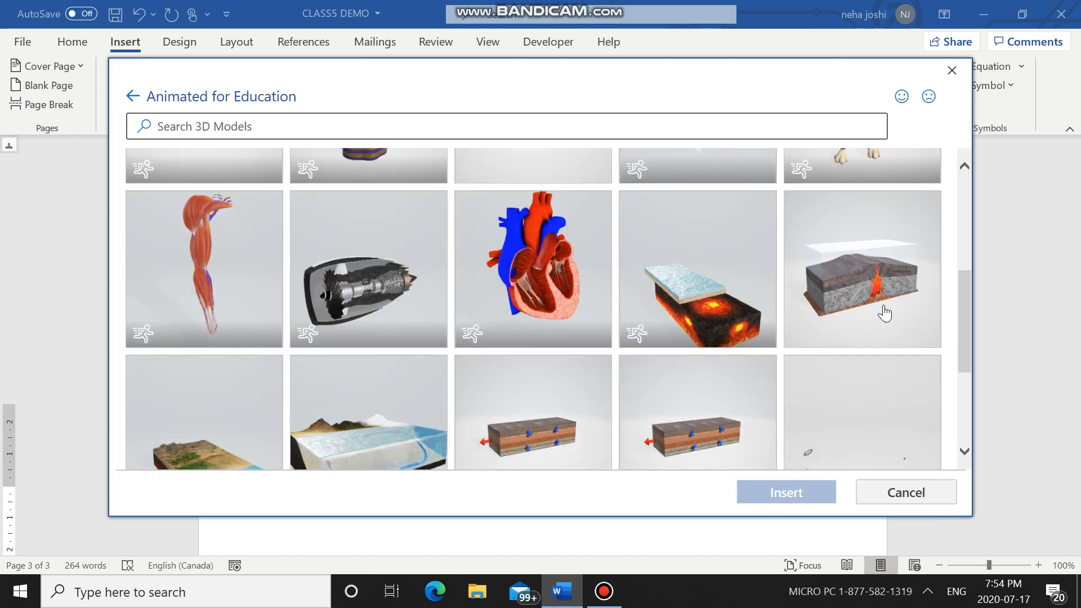
scroll(885, 311, down, 4)
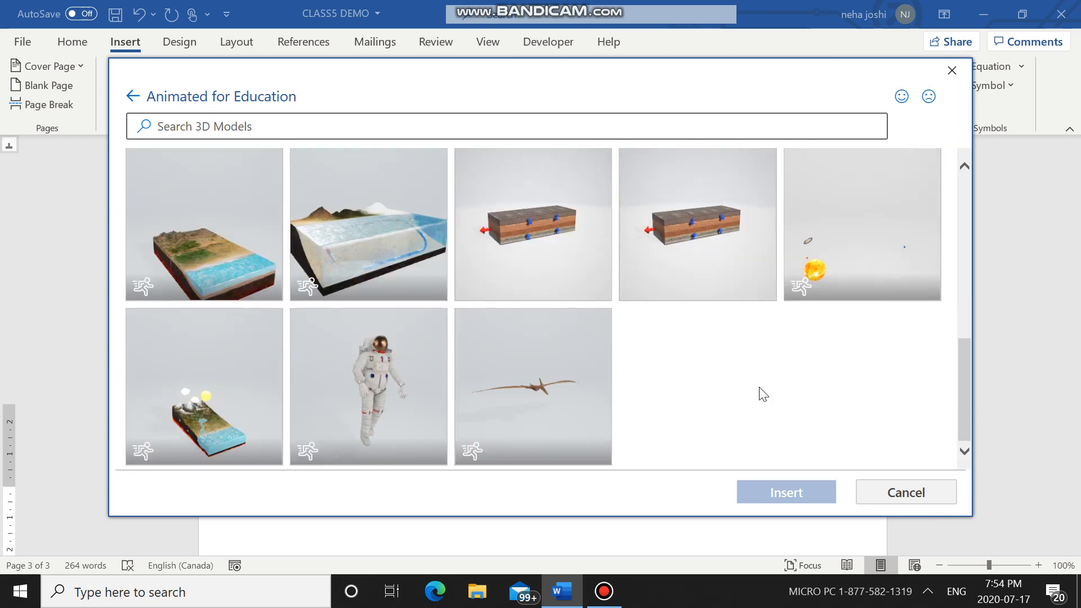
click(404, 401)
click(823, 494)
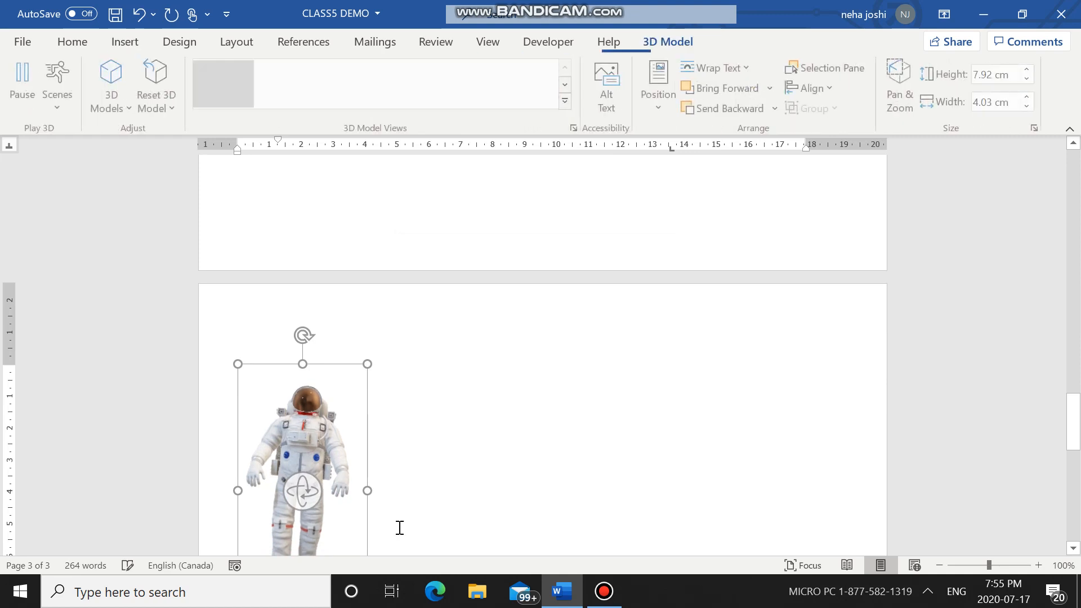
Step: Move the astronaut model to the middle of the page width and switch it to the side view facing left
drag(335, 410, 561, 414)
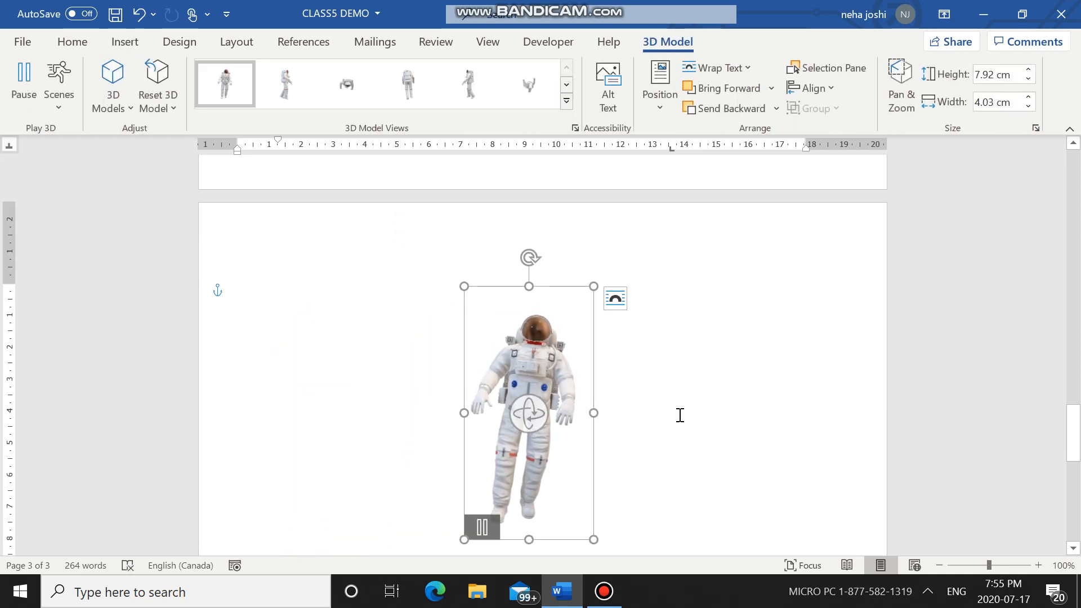
scroll(680, 415, down, 2)
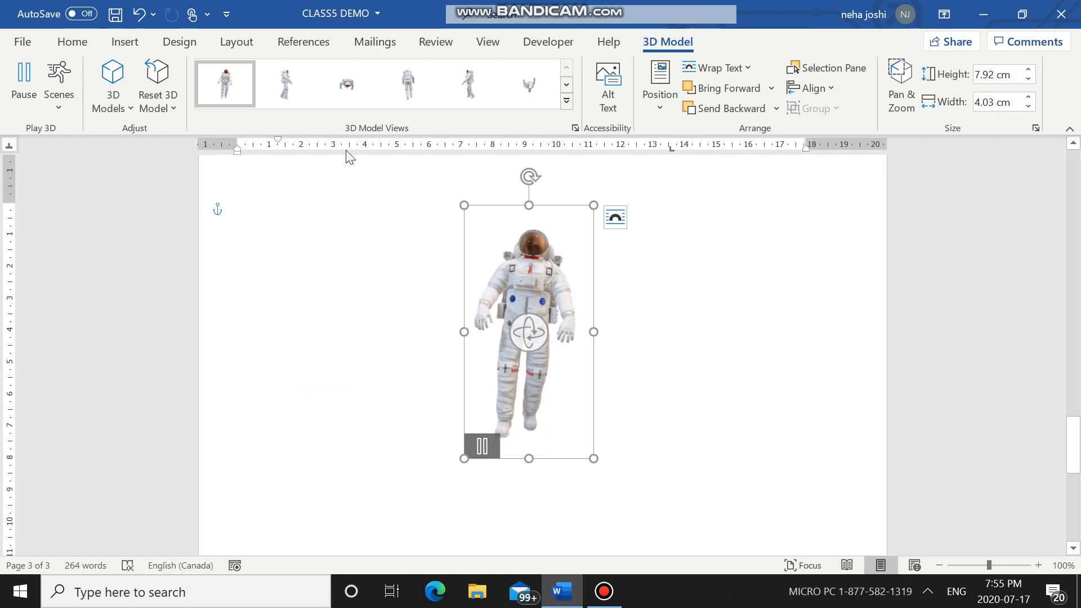
click(367, 97)
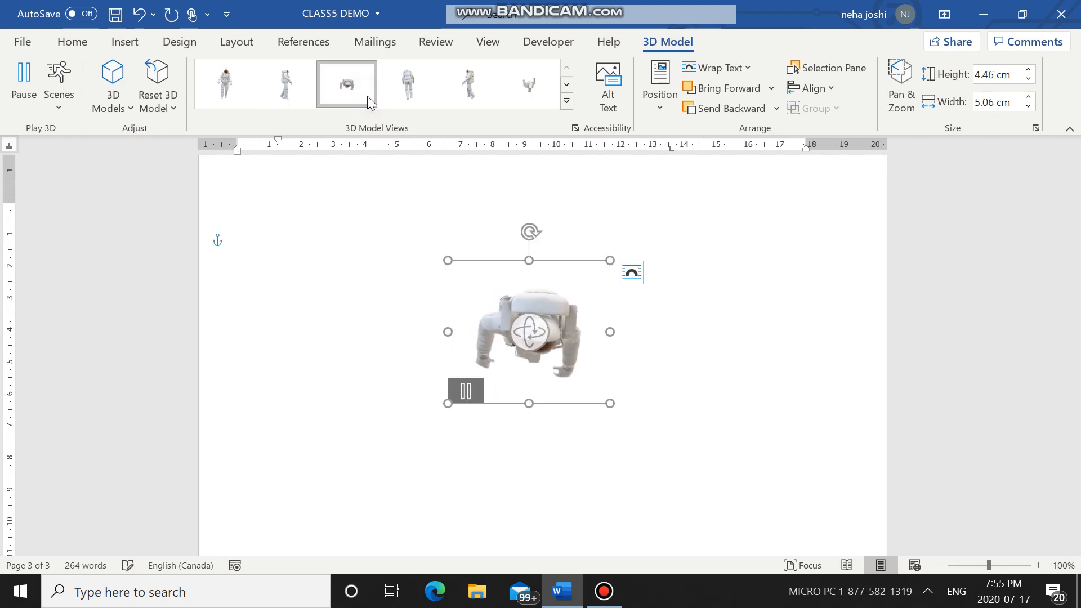
click(408, 80)
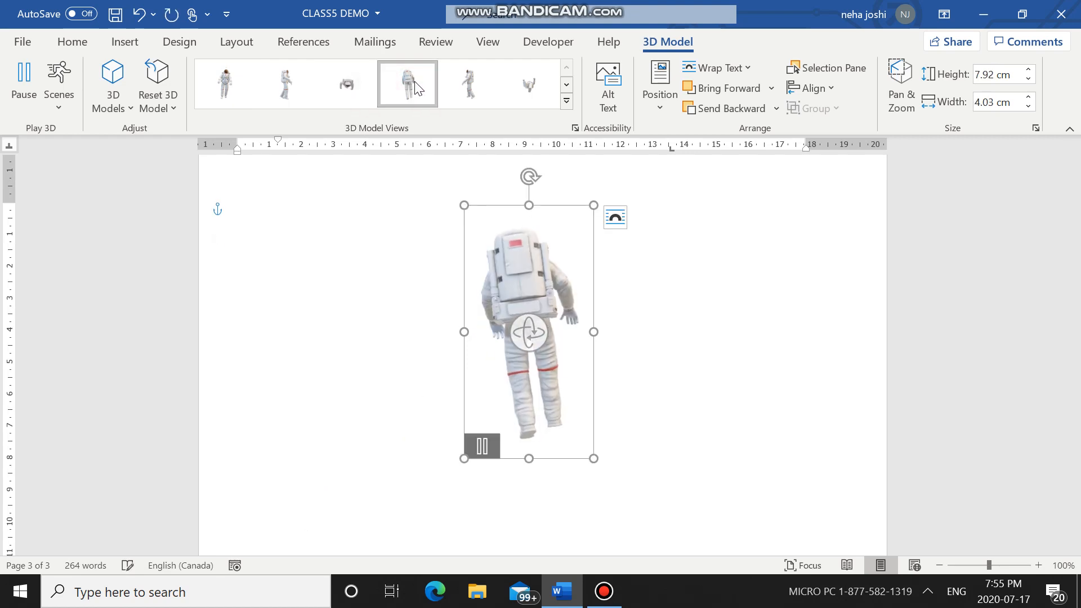
click(491, 96)
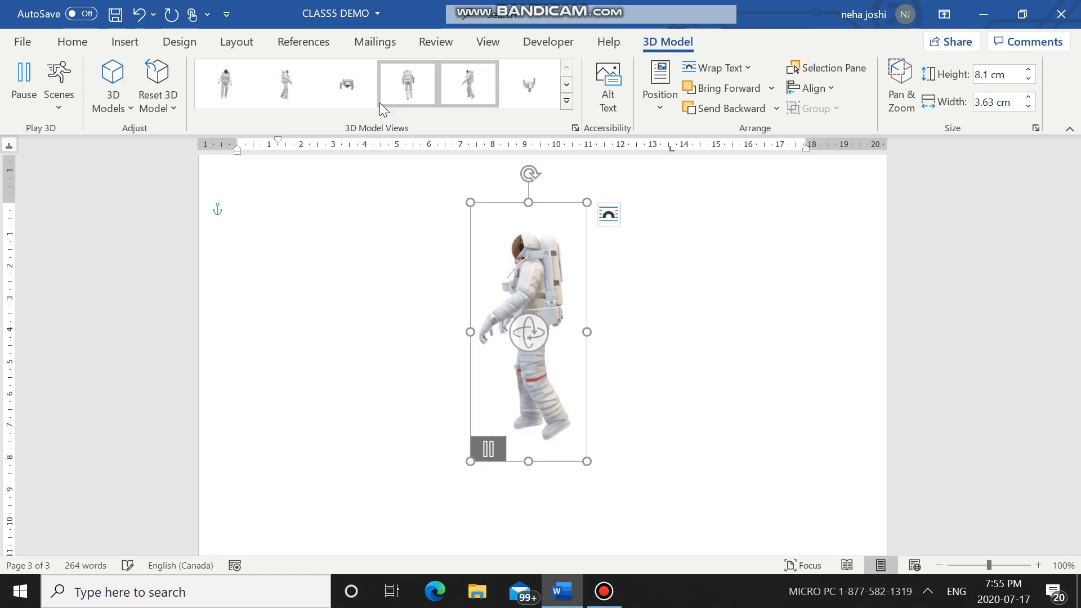
click(663, 342)
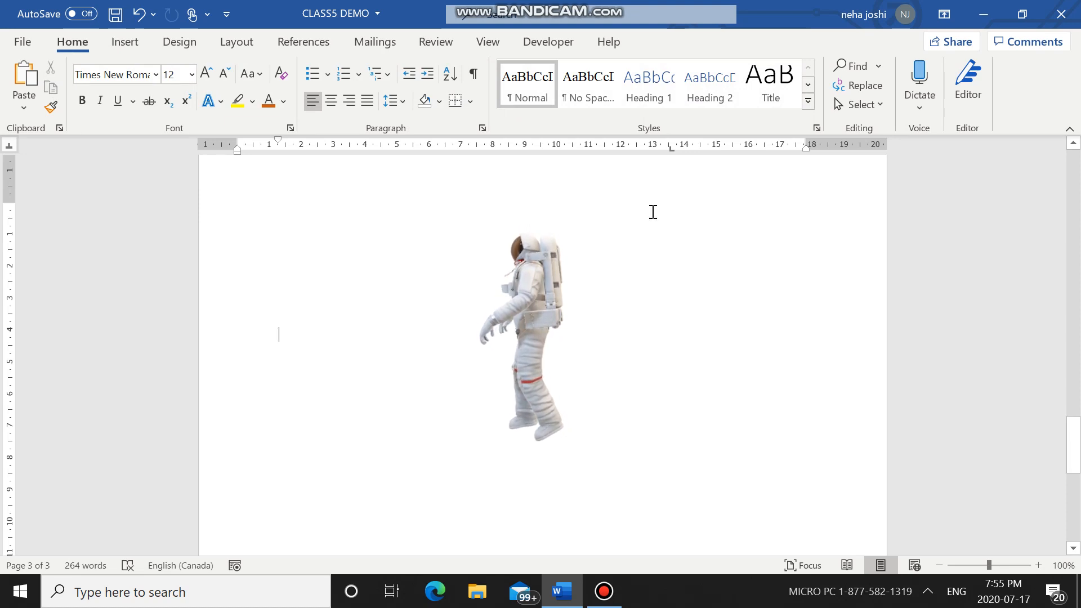
scroll(653, 211, up, 10)
scroll(654, 212, up, 3)
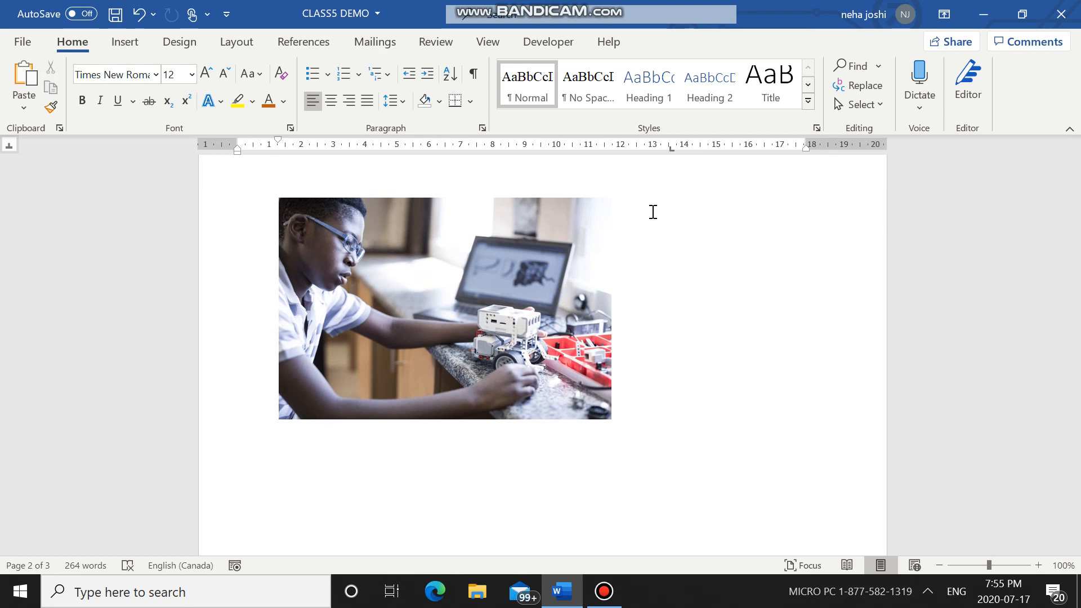
scroll(653, 211, up, 2)
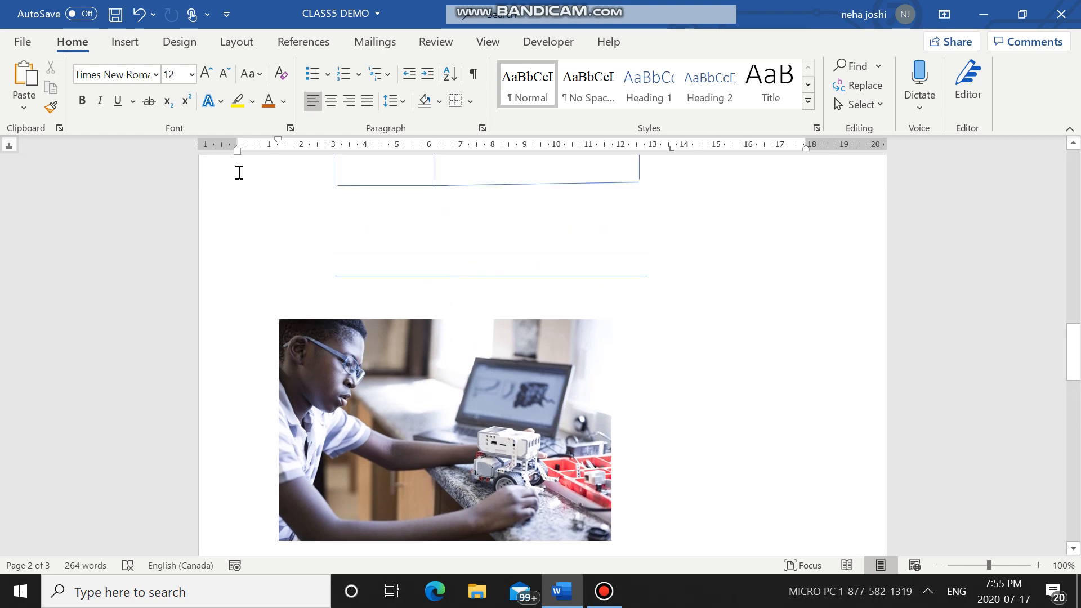
click(122, 43)
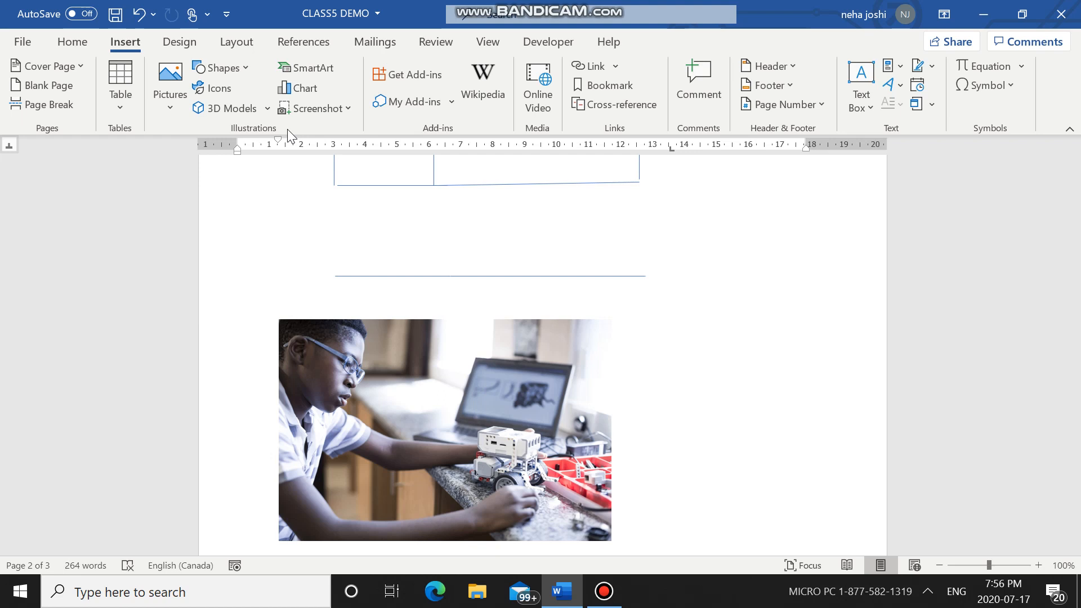
click(83, 49)
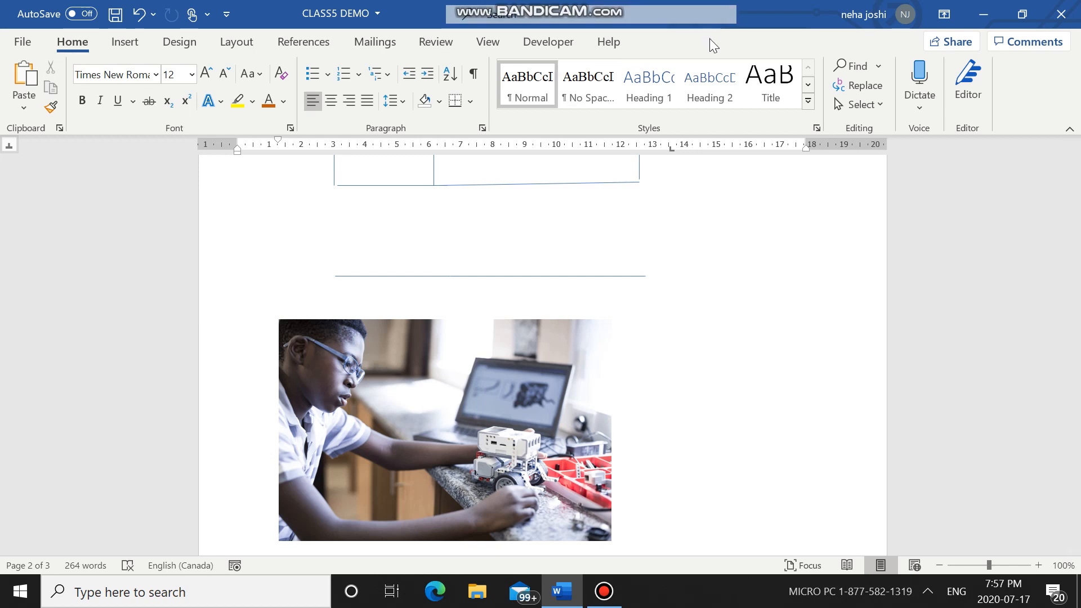
click(237, 42)
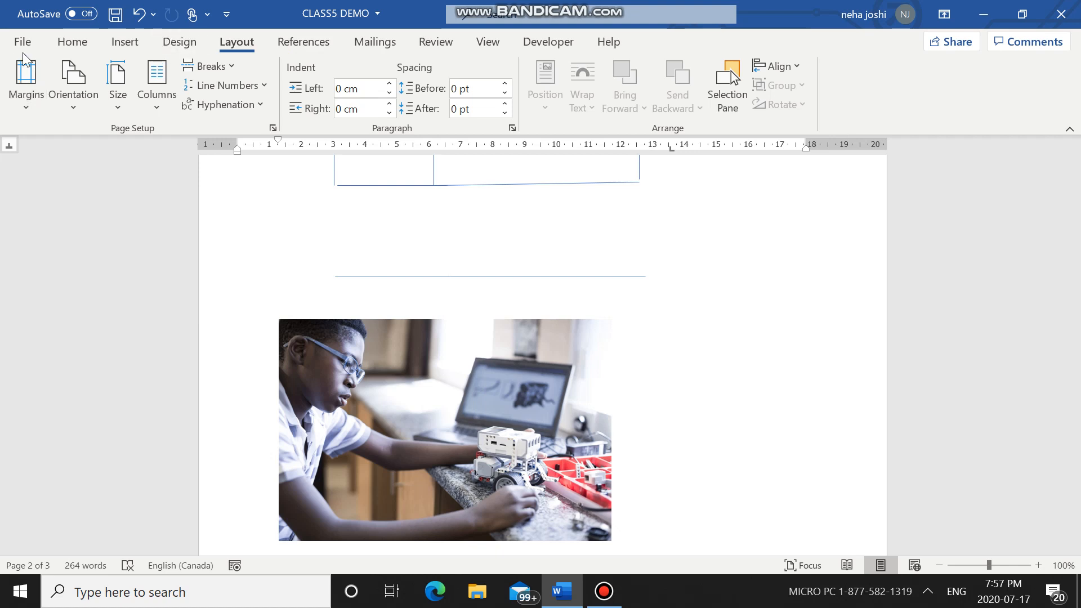
click(68, 44)
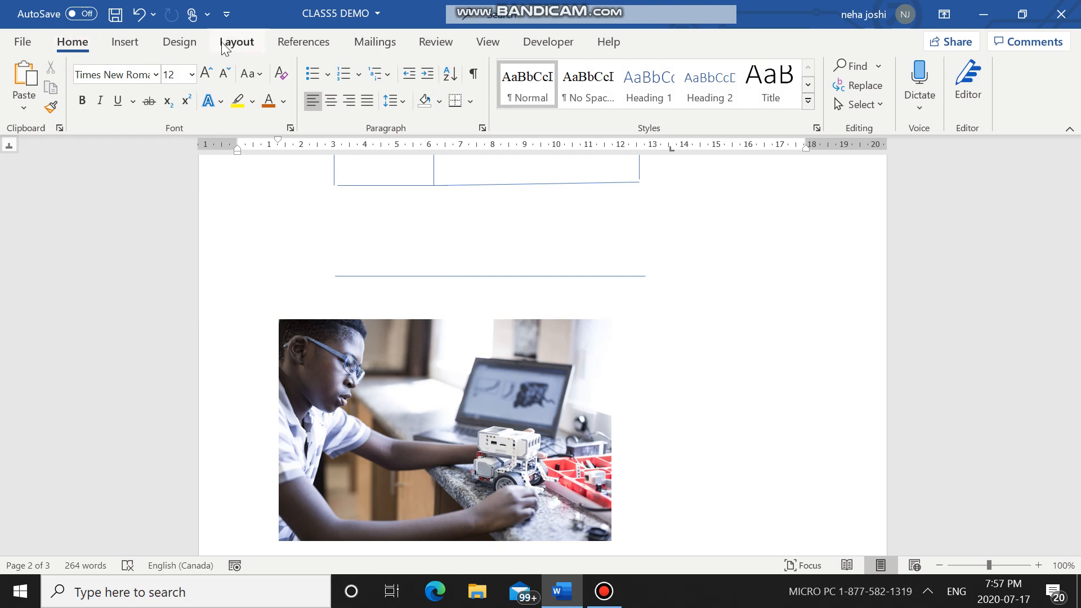
Step: Start a custom text watermark for the document and replace its text with COMPUTER
click(180, 42)
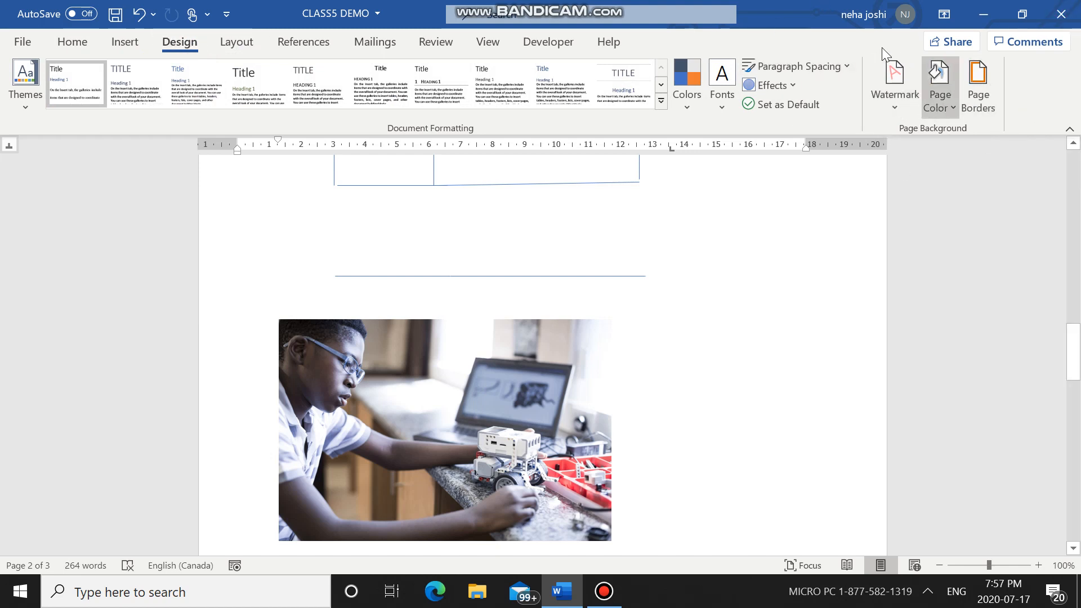
click(891, 92)
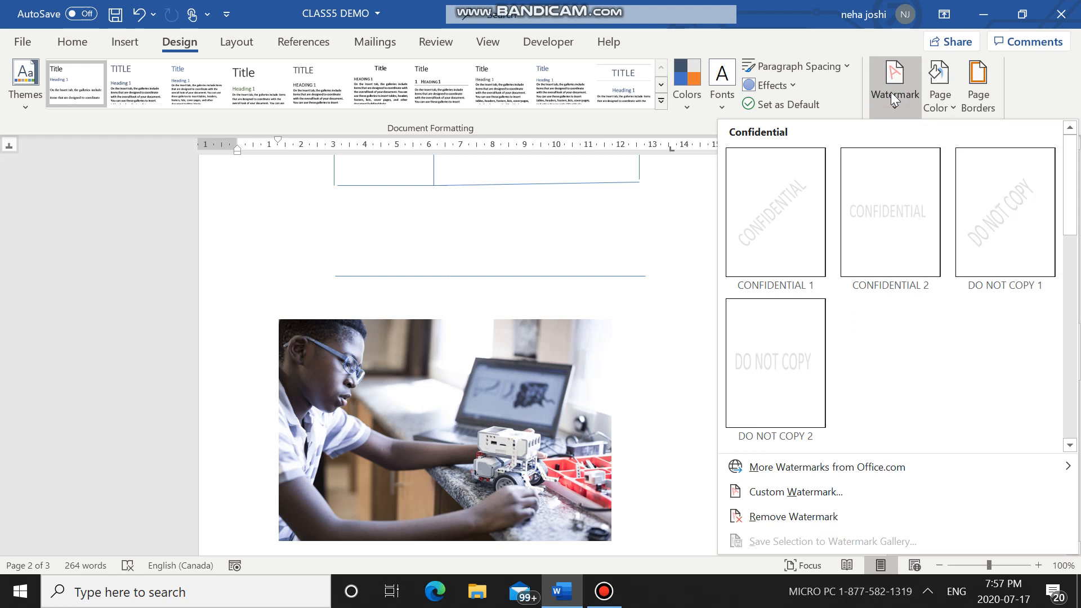
click(810, 495)
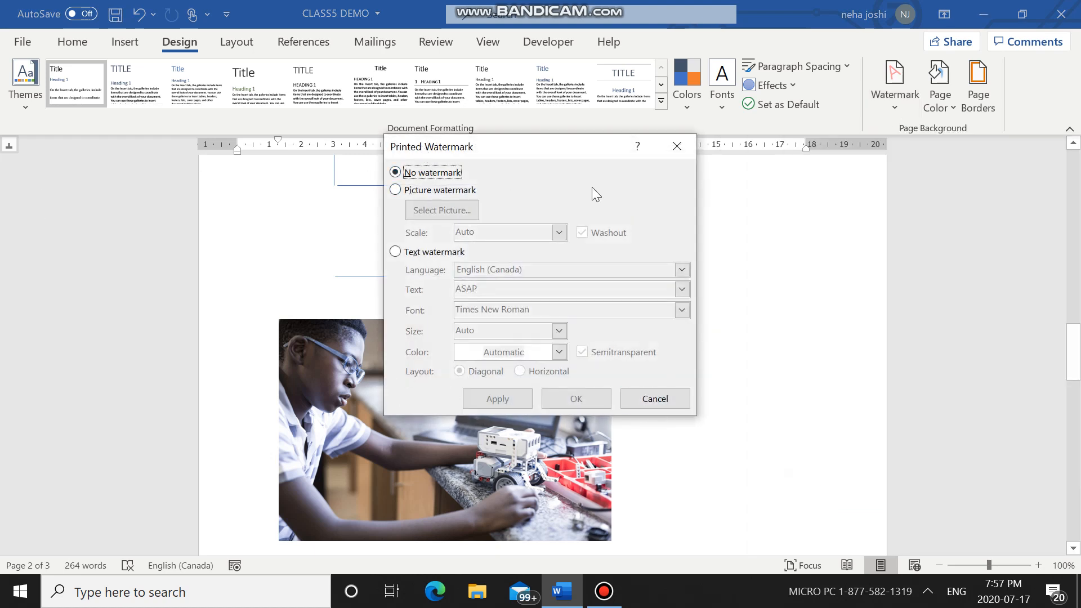
click(396, 252)
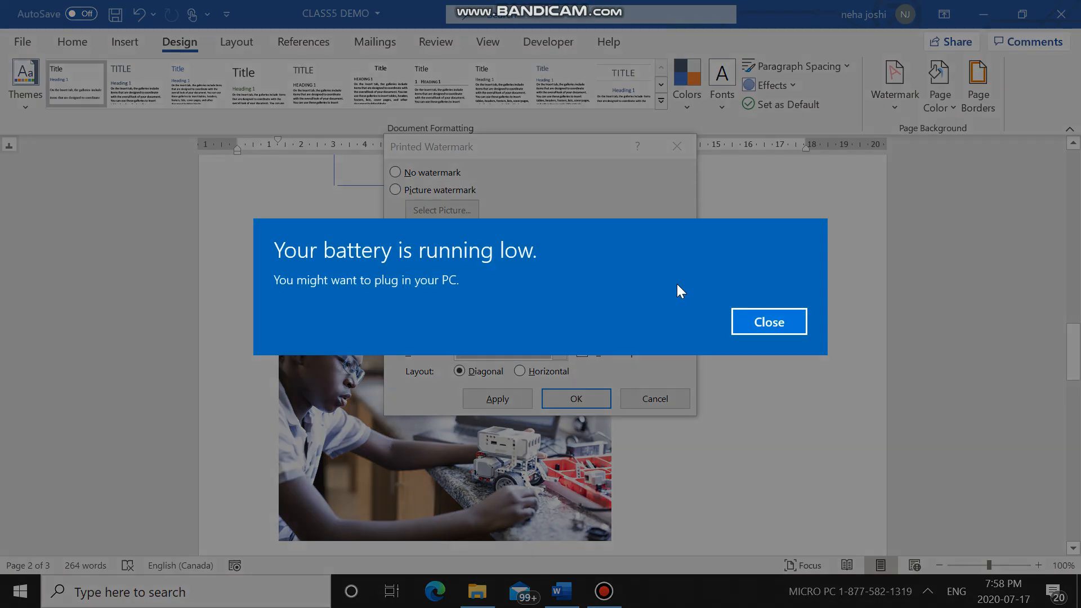
click(807, 326)
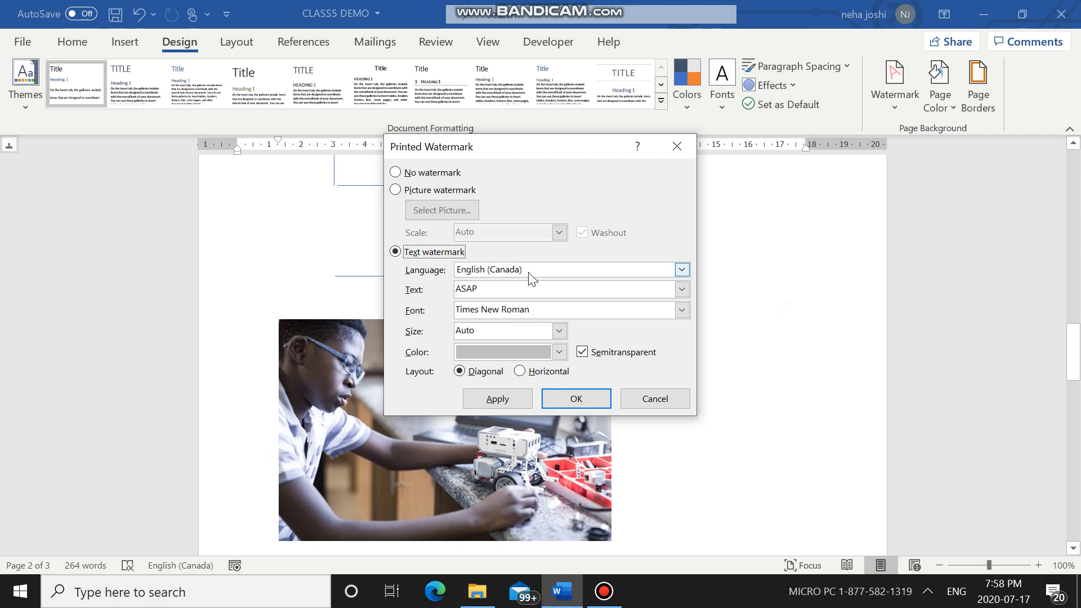
click(494, 289)
key(BackSpace)
key(BackSpace)
key(BackSpace)
key(BackSpace)
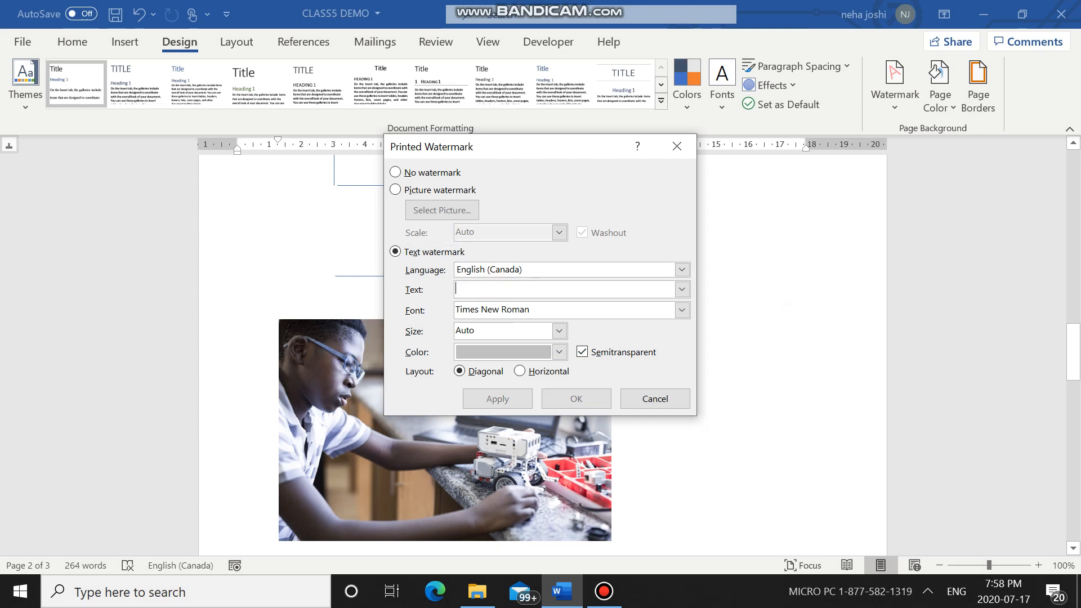
text(COMPUTER)
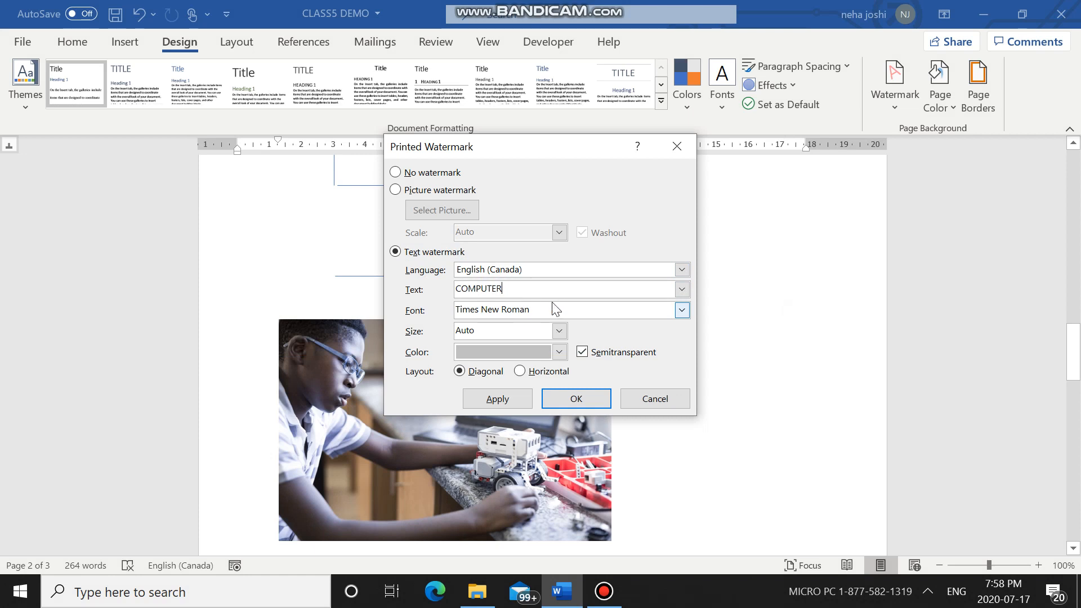
Step: Set the watermark font to Yu Gothic UI Light
click(682, 310)
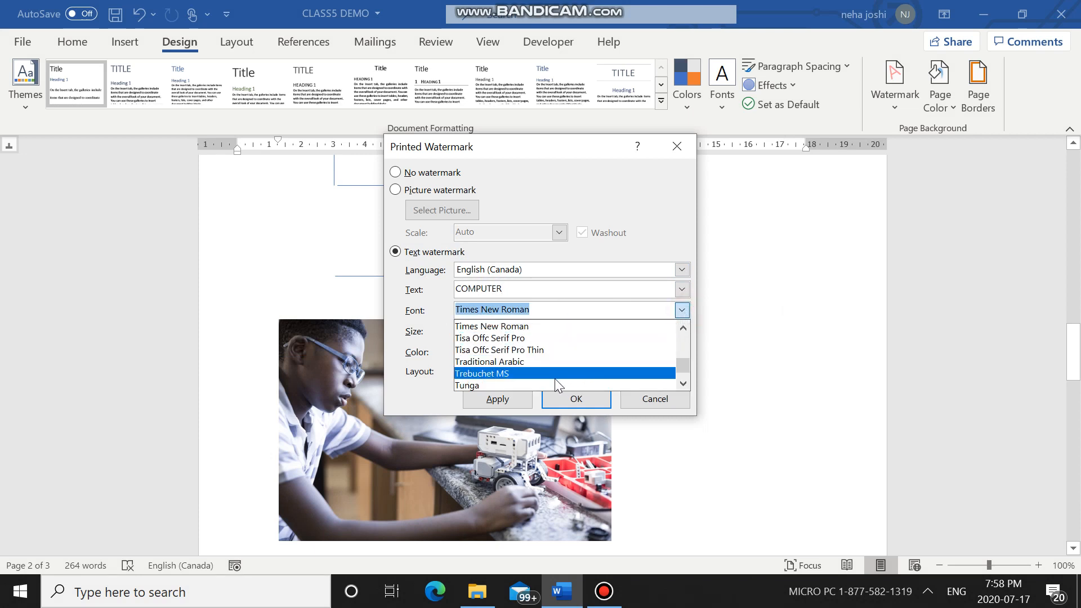
scroll(555, 379, down, 10)
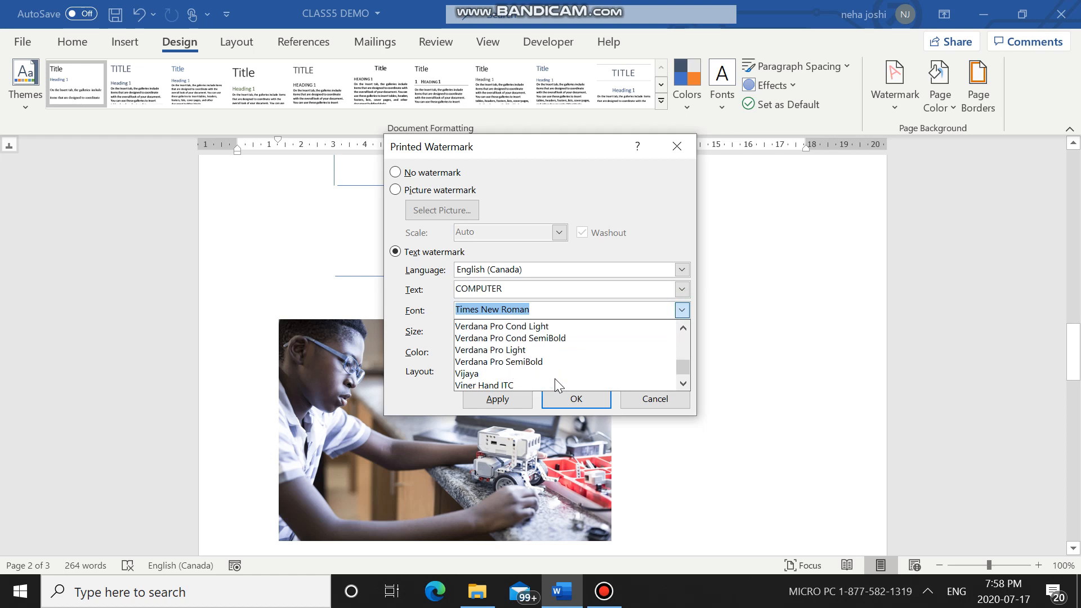
scroll(555, 378, down, 7)
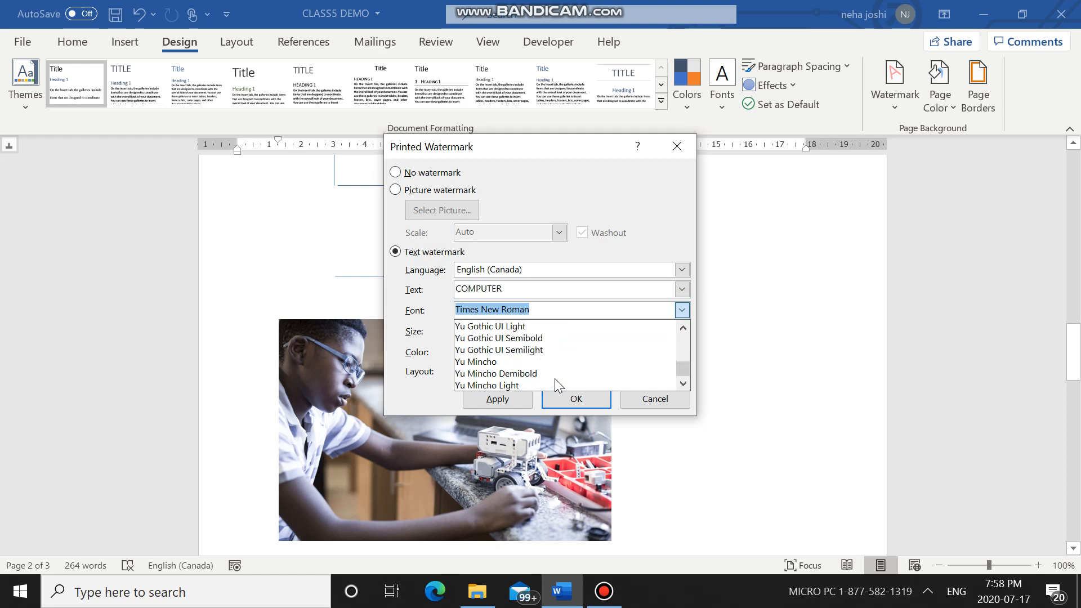
click(640, 306)
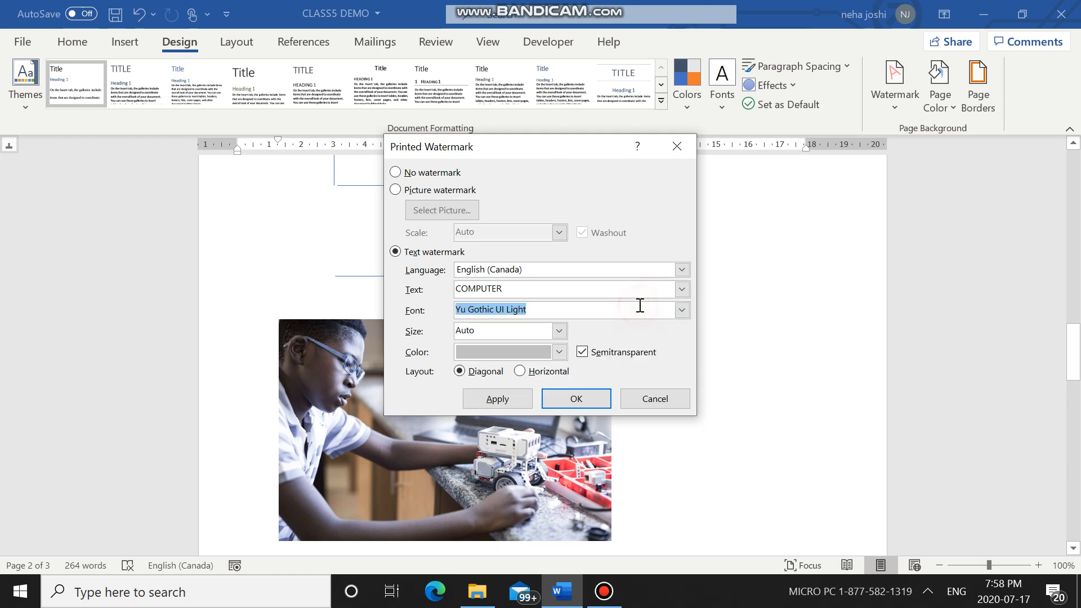
Step: Change the watermark font to Monotype Corsiva and apply the diagonal, semitransparent watermark to the document
click(682, 311)
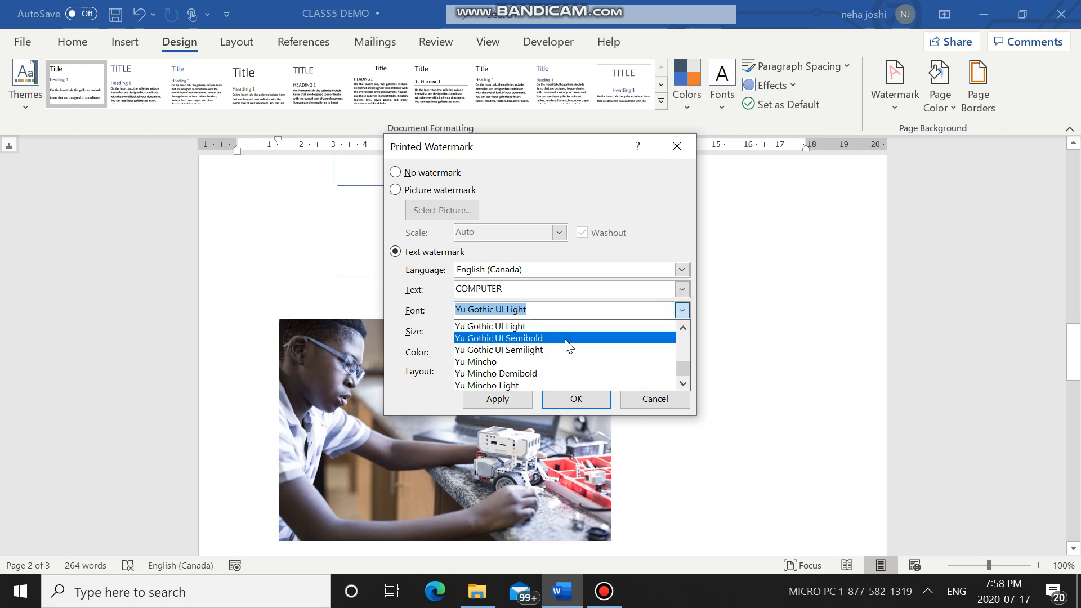
scroll(567, 345, up, 6)
scroll(569, 346, up, 15)
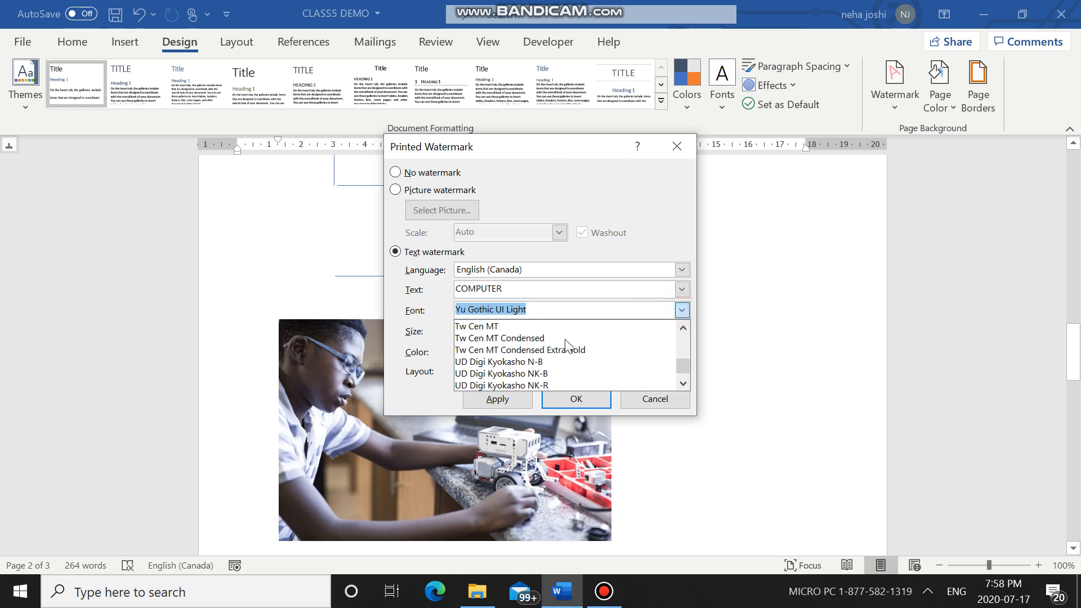
scroll(569, 346, up, 10)
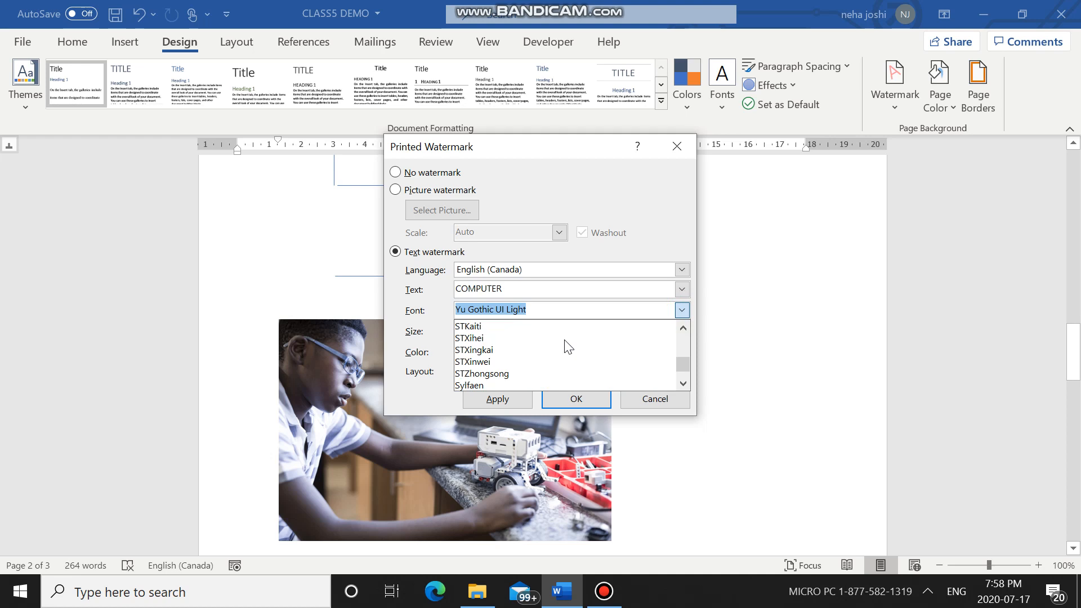
scroll(569, 346, up, 15)
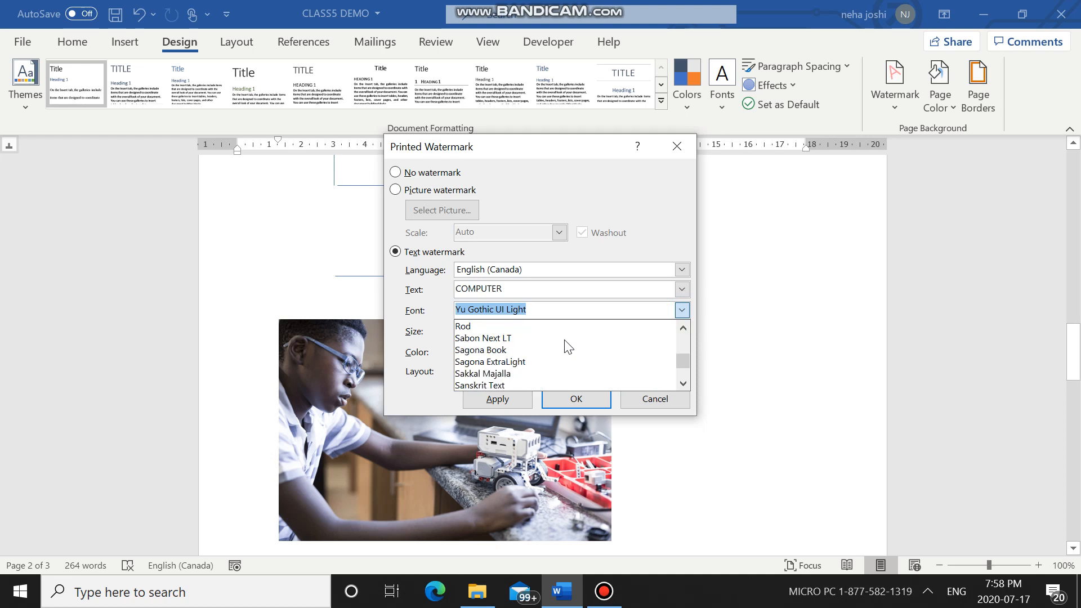
scroll(569, 345, up, 8)
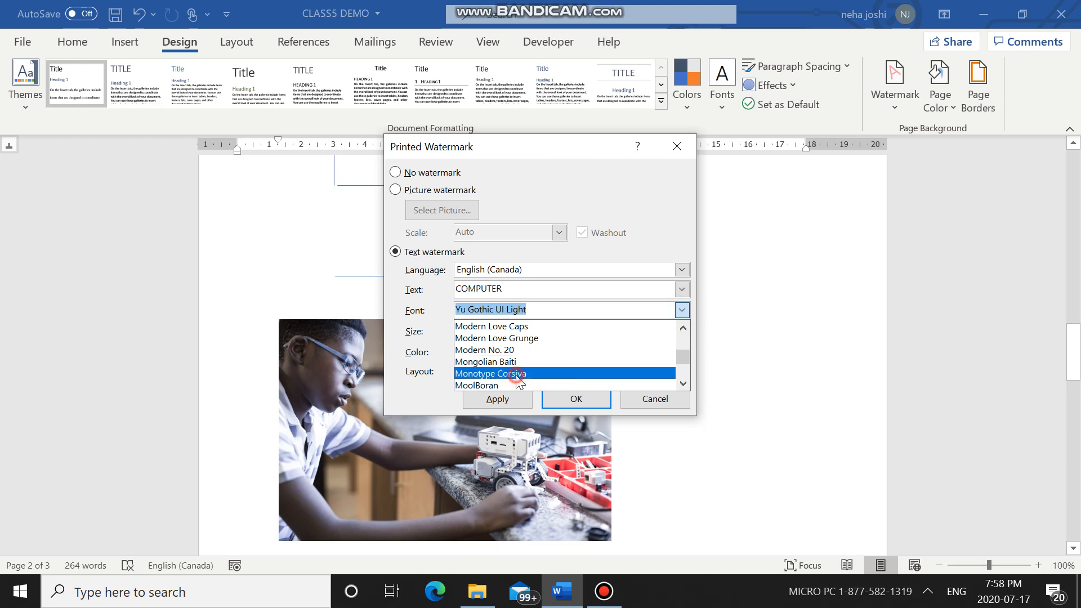
click(518, 375)
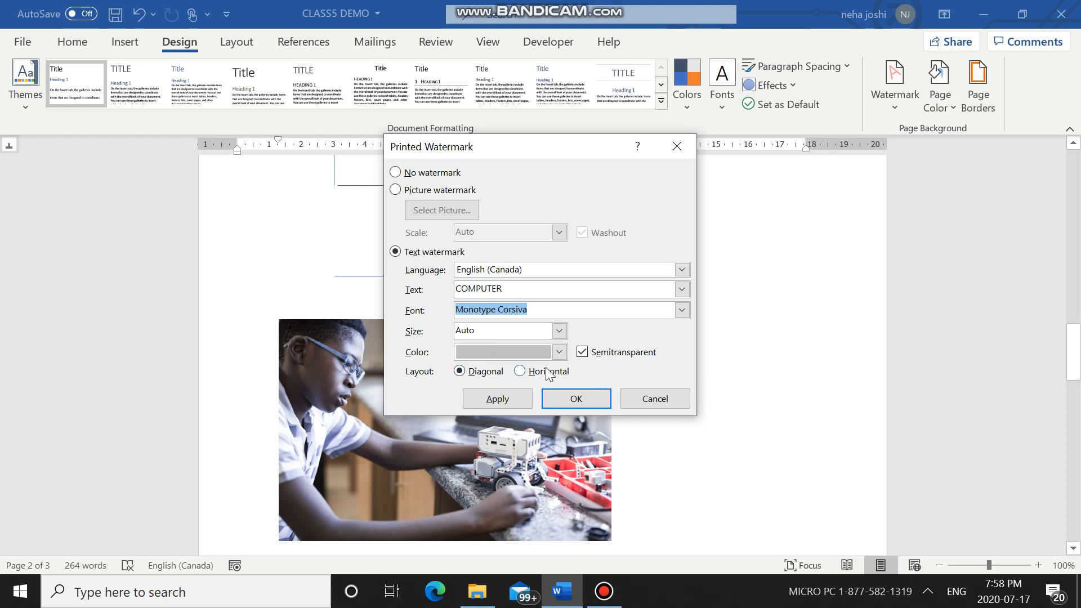
click(497, 400)
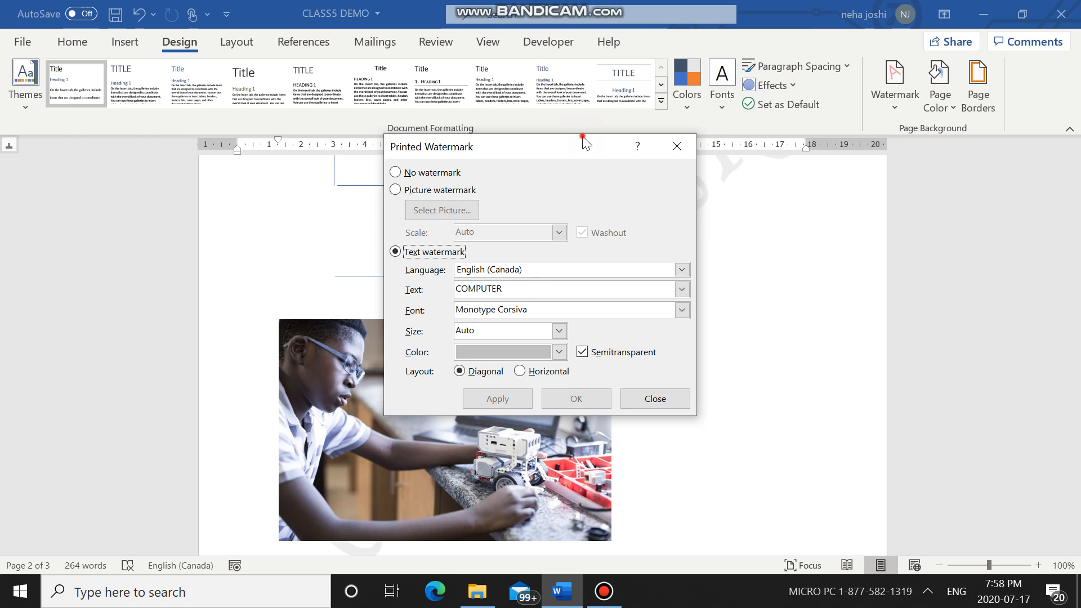
Step: Move the Printed Watermark dialog aside to uncover the page and close it
drag(581, 141, 798, 479)
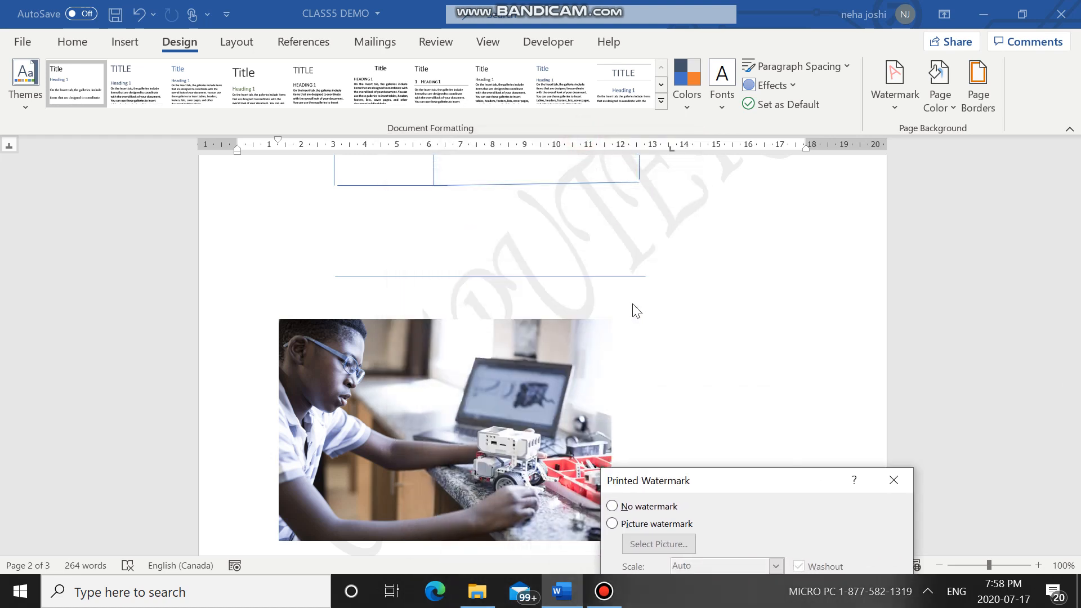
click(777, 315)
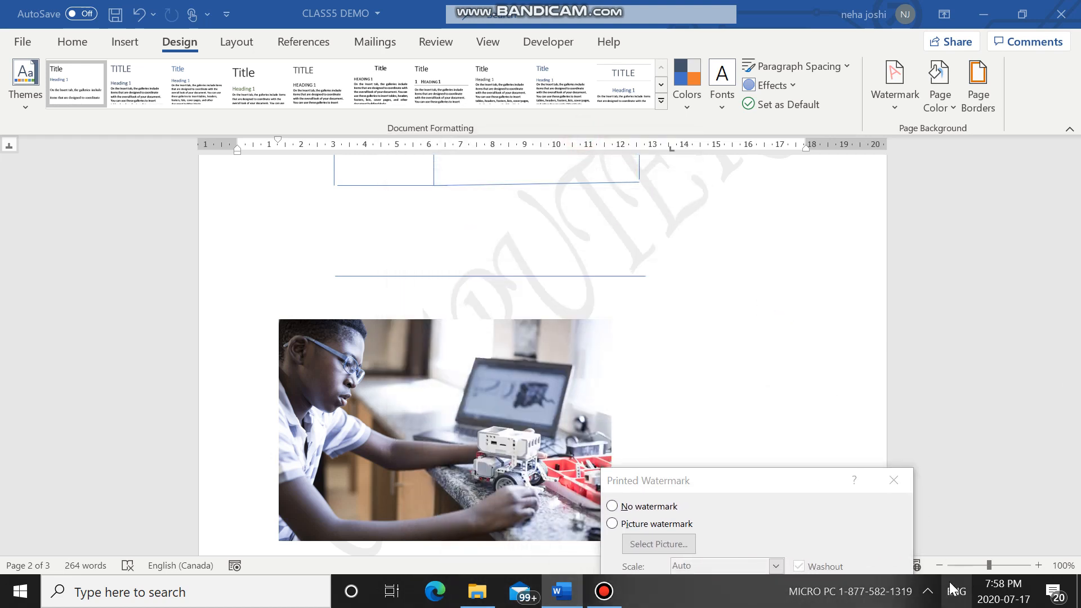
drag(788, 478, 783, 296)
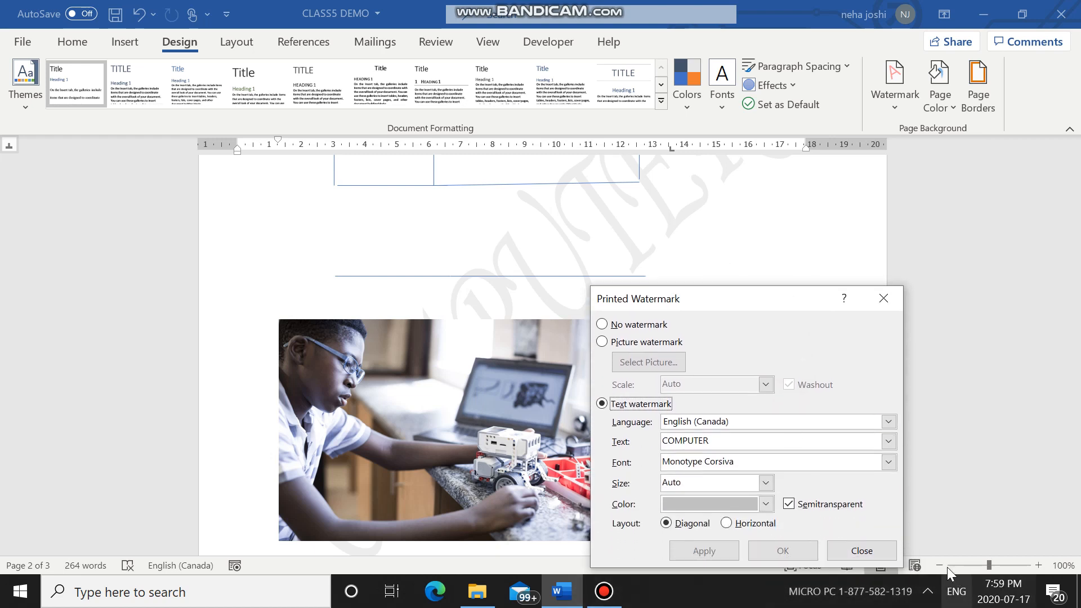
click(841, 551)
Step: Examine how the COMPUTER watermark appears on every page of the document, from the chapter title to the closing paragraphs
scroll(980, 319, up, 2)
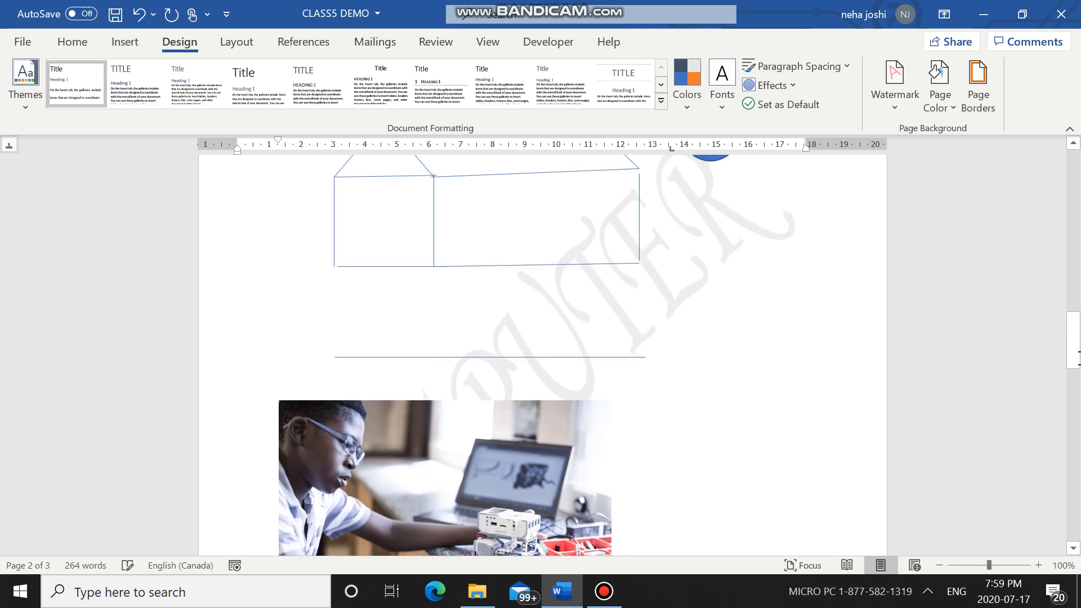
scroll(1056, 314, up, 20)
scroll(1057, 313, down, 8)
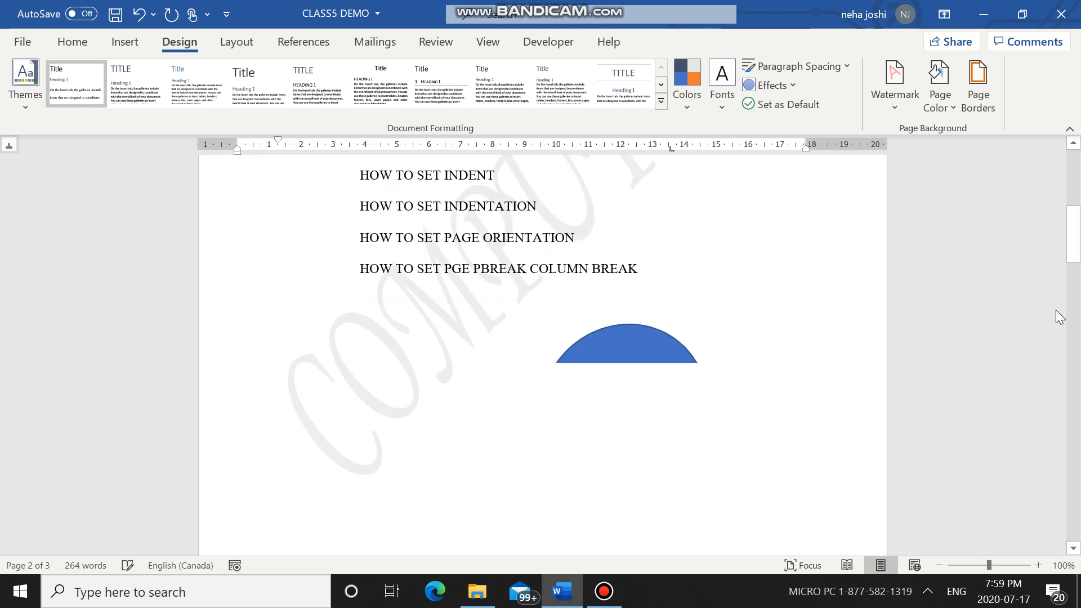
scroll(474, 385, down, 3)
scroll(499, 315, down, 3)
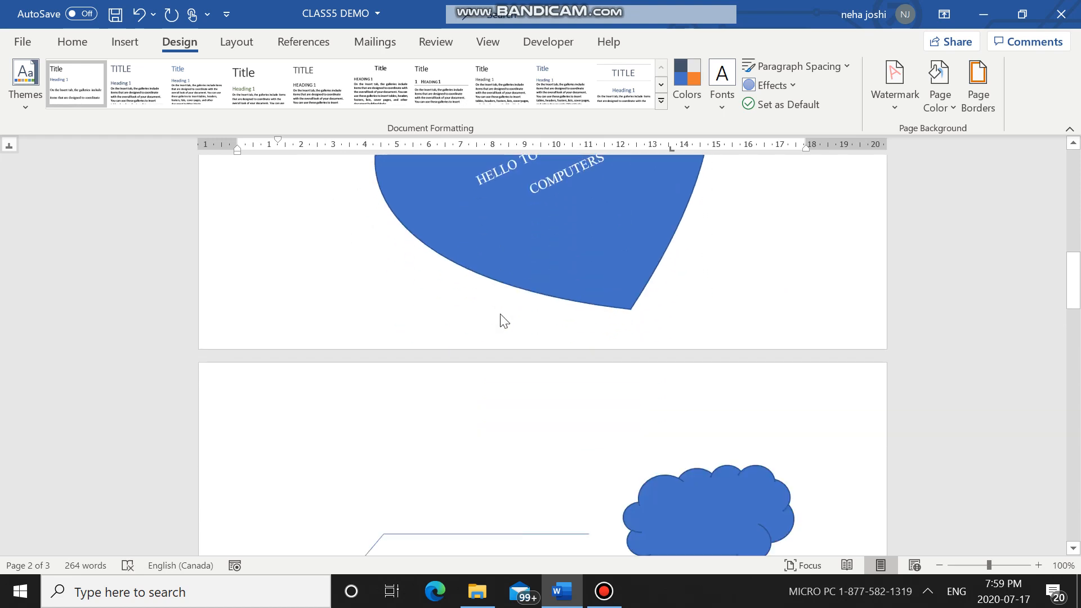
scroll(717, 540, up, 10)
scroll(748, 437, down, 3)
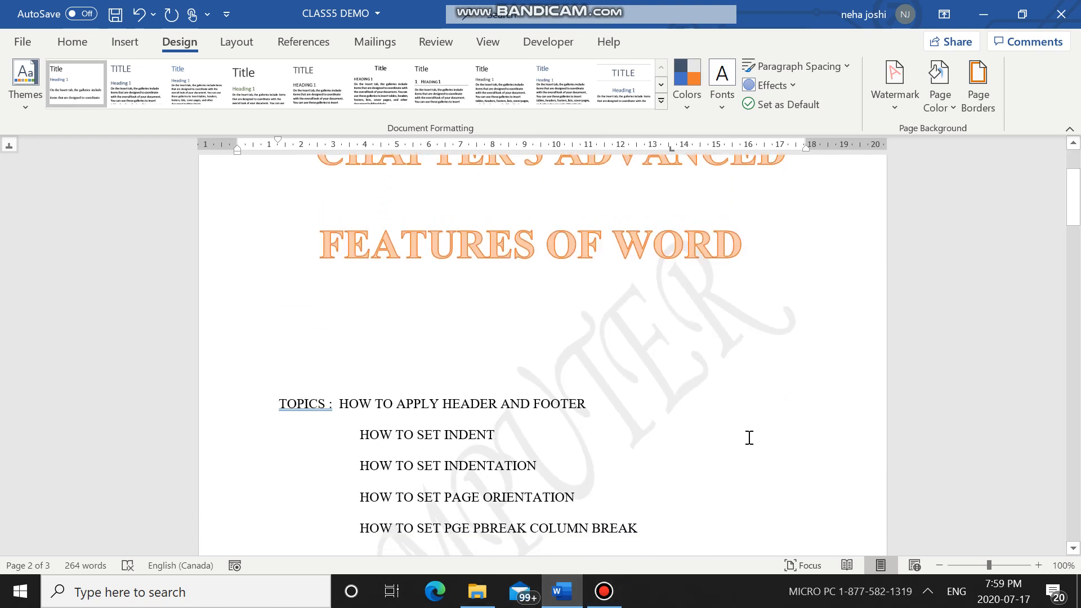
scroll(670, 321, down, 15)
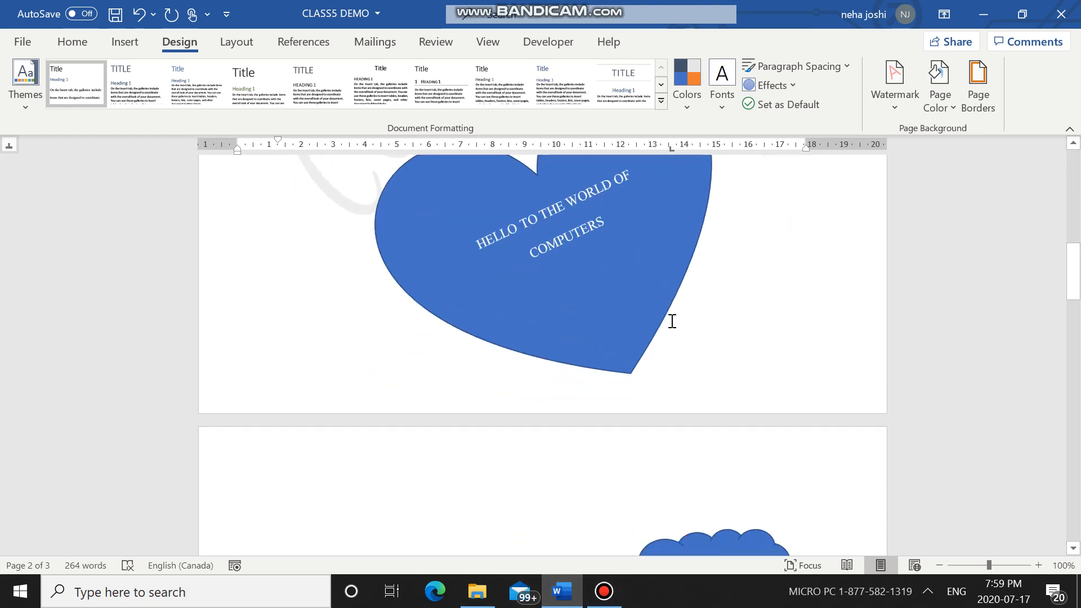
scroll(670, 321, down, 12)
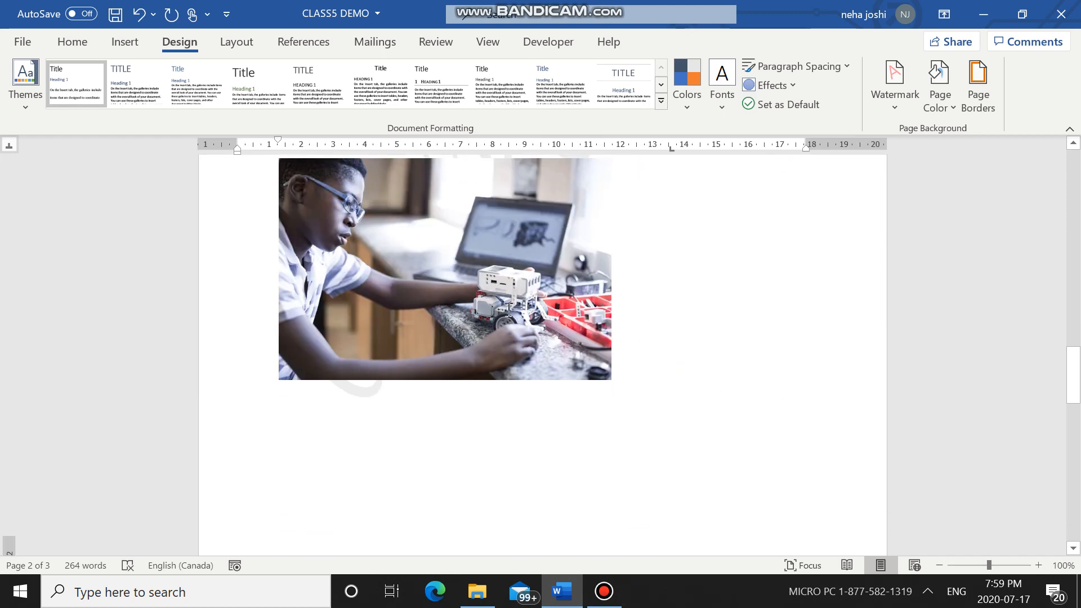
scroll(662, 293, down, 15)
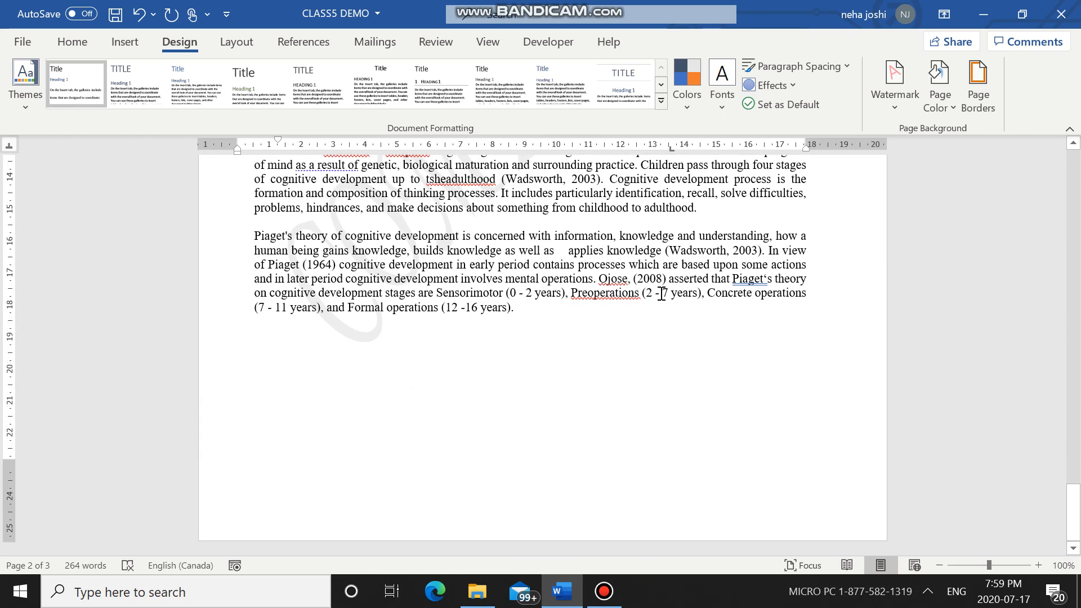
scroll(658, 294, up, 20)
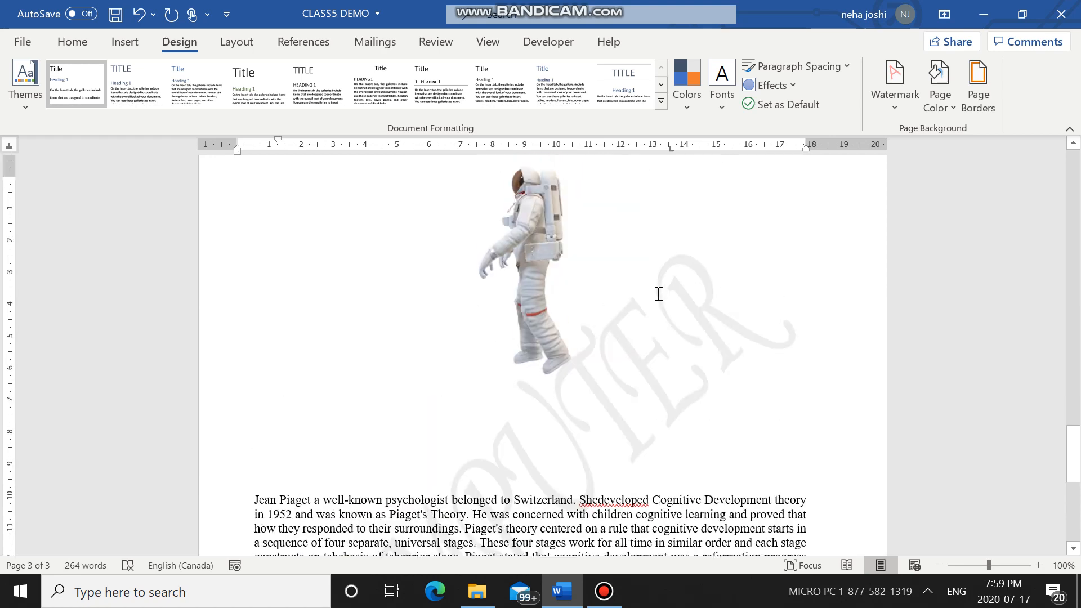
scroll(657, 294, up, 15)
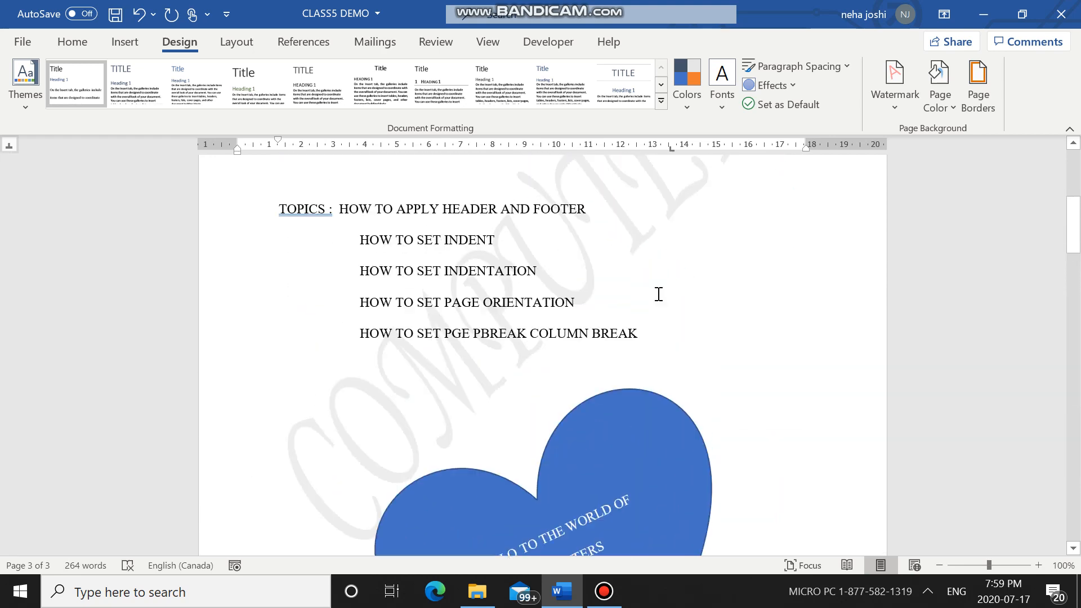
scroll(658, 293, up, 2)
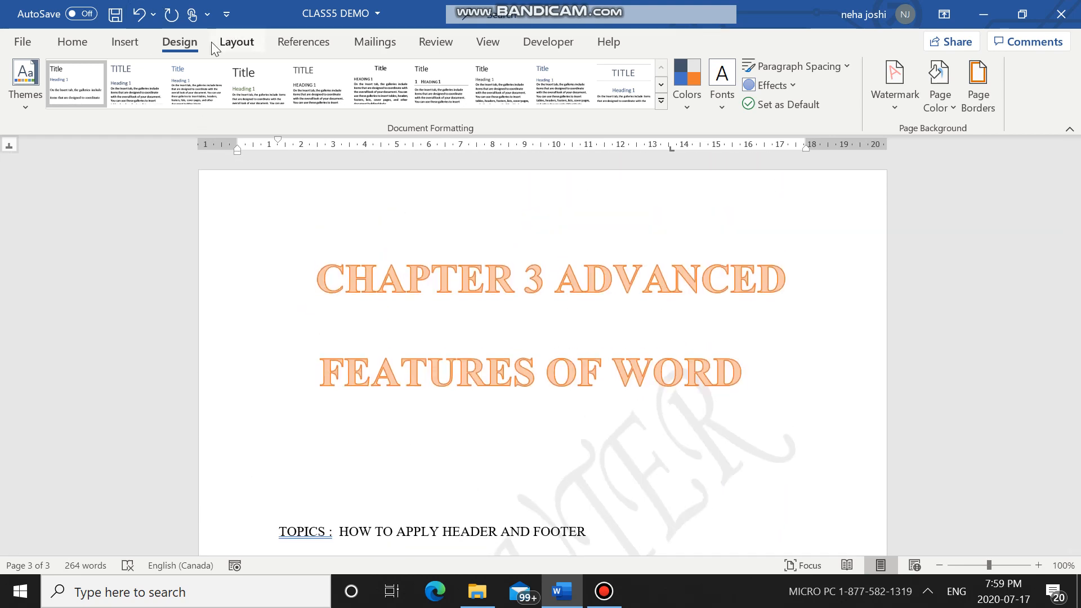
Step: Replace the watermark with the built-in CONFIDENTIAL 1 design and check it across the pages
click(232, 52)
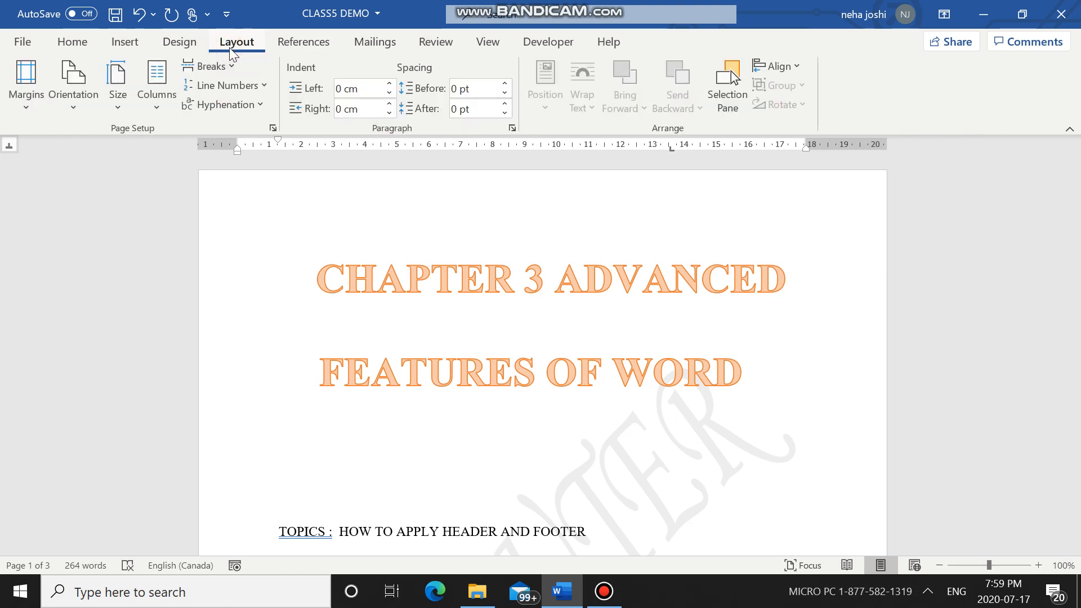
click(169, 44)
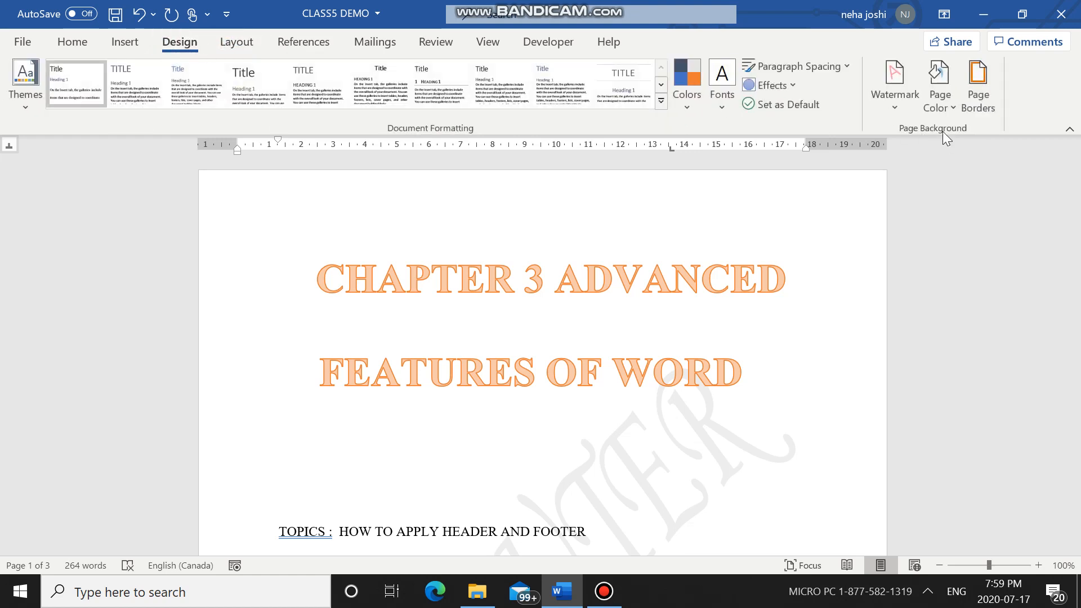
click(889, 110)
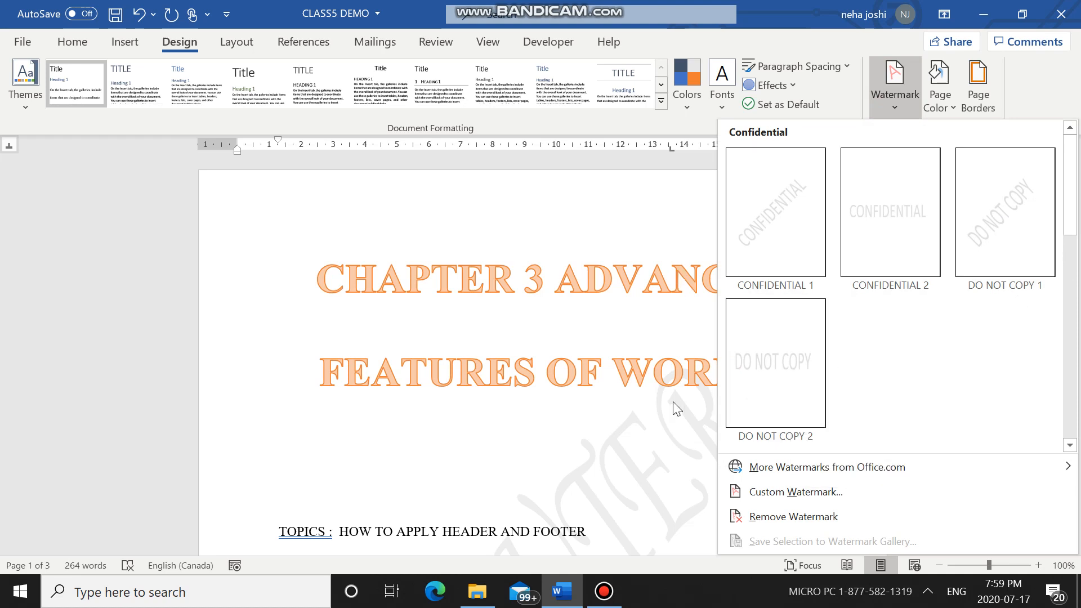
click(751, 263)
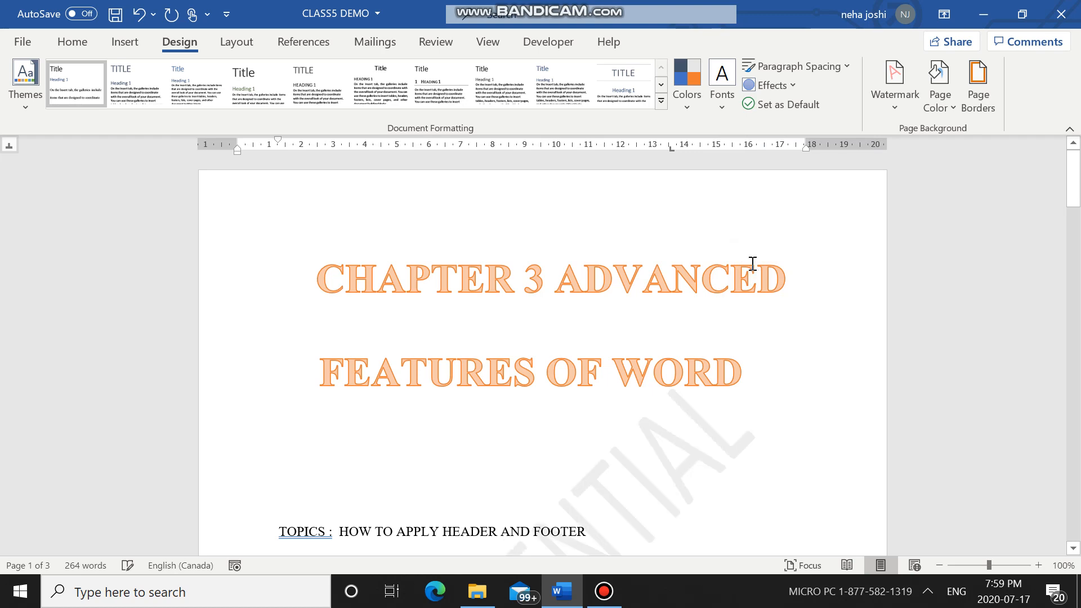
scroll(666, 369, down, 5)
scroll(642, 319, down, 7)
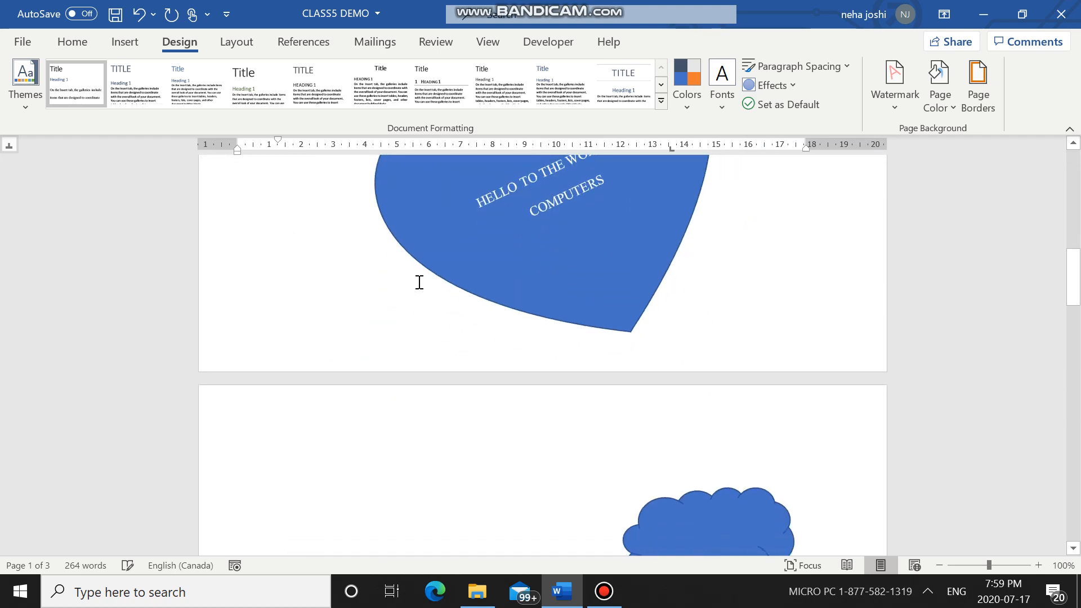
scroll(420, 282, down, 3)
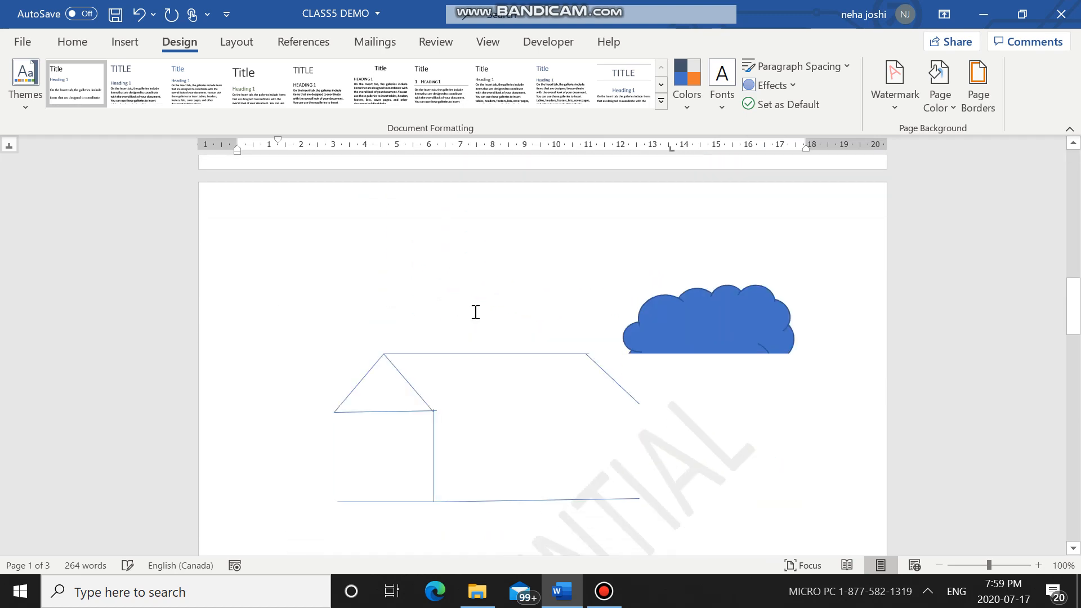
Step: Customize the watermark by replacing its text with 2020, apply it to the document and review the pages
click(883, 101)
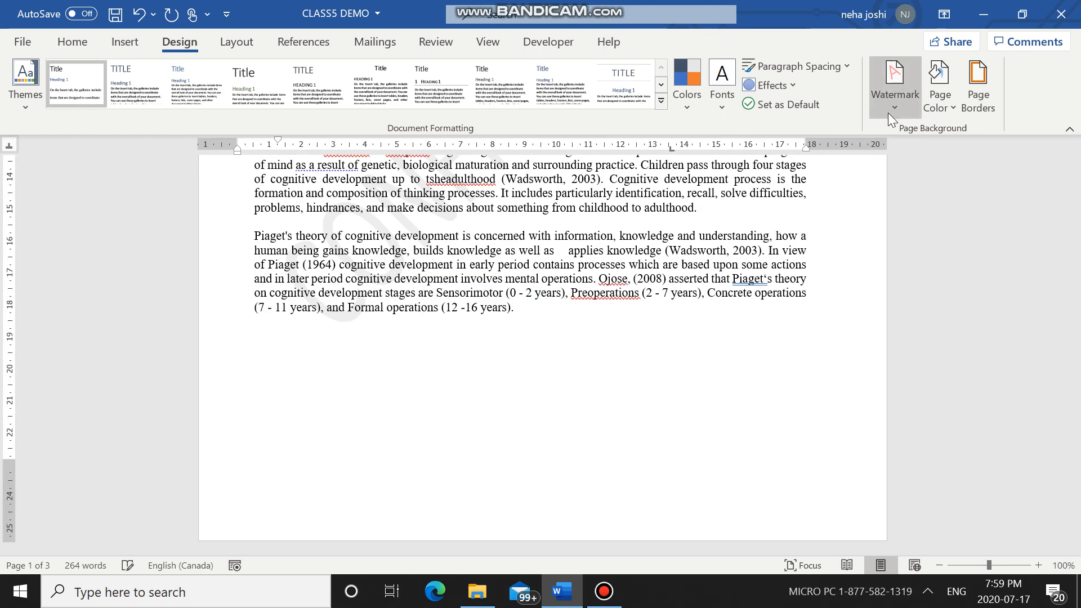
click(885, 96)
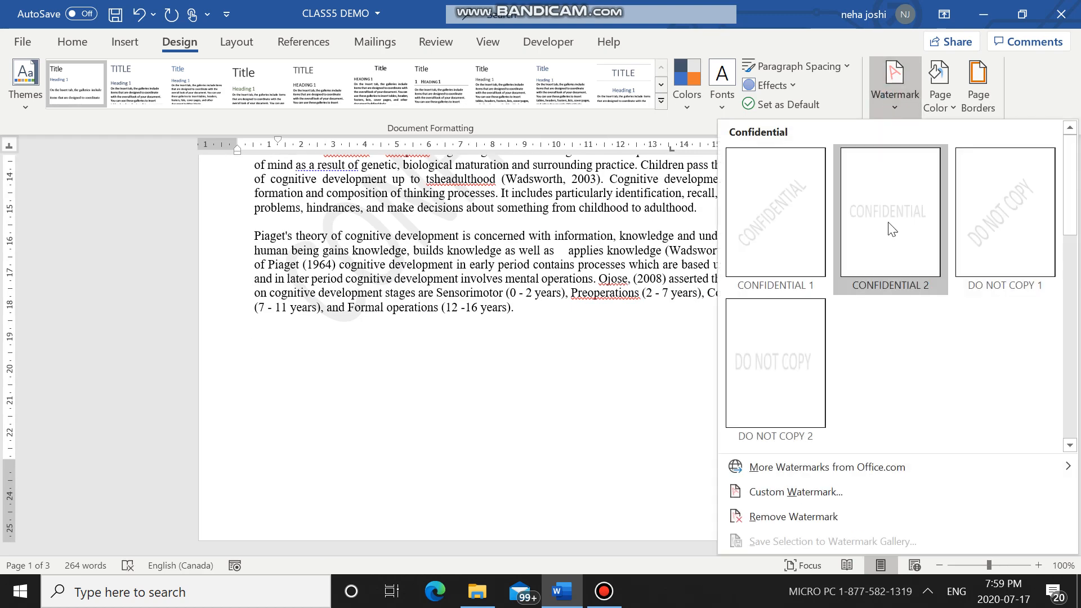
click(789, 495)
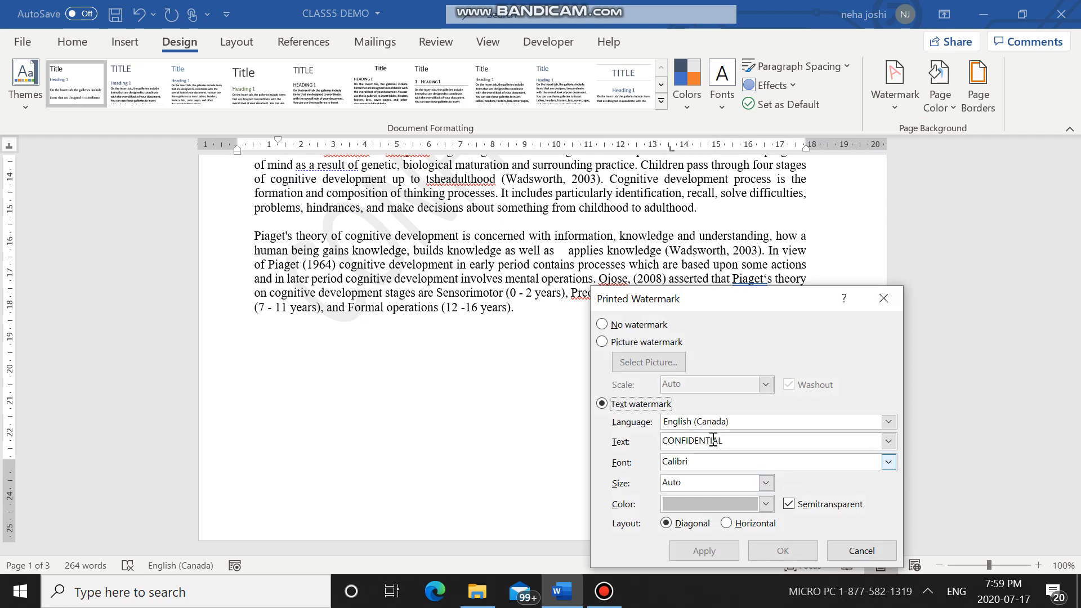
click(734, 438)
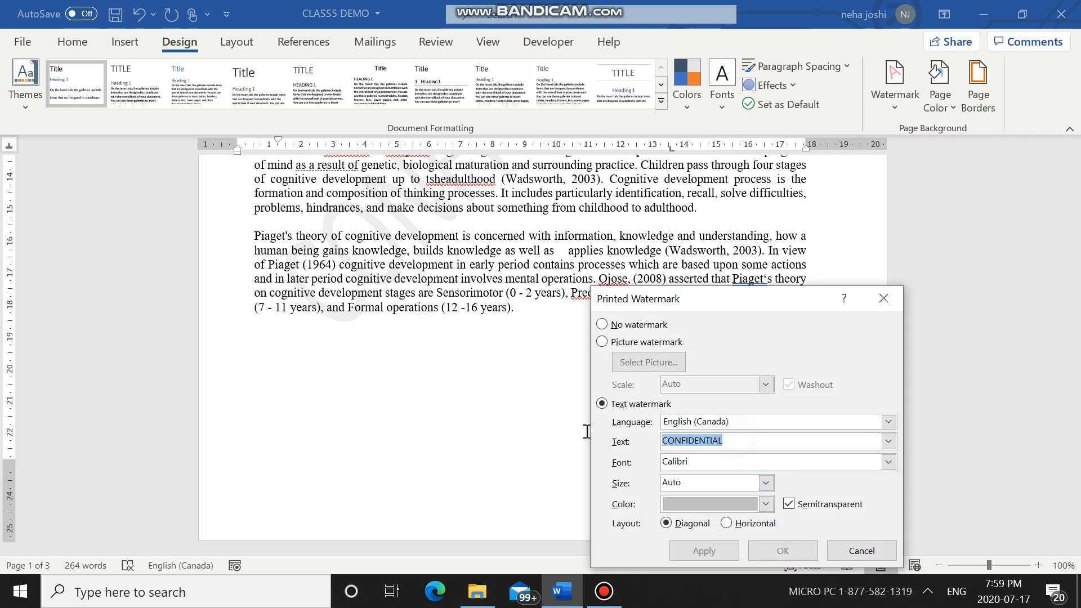
key(BackSpace)
text(2020)
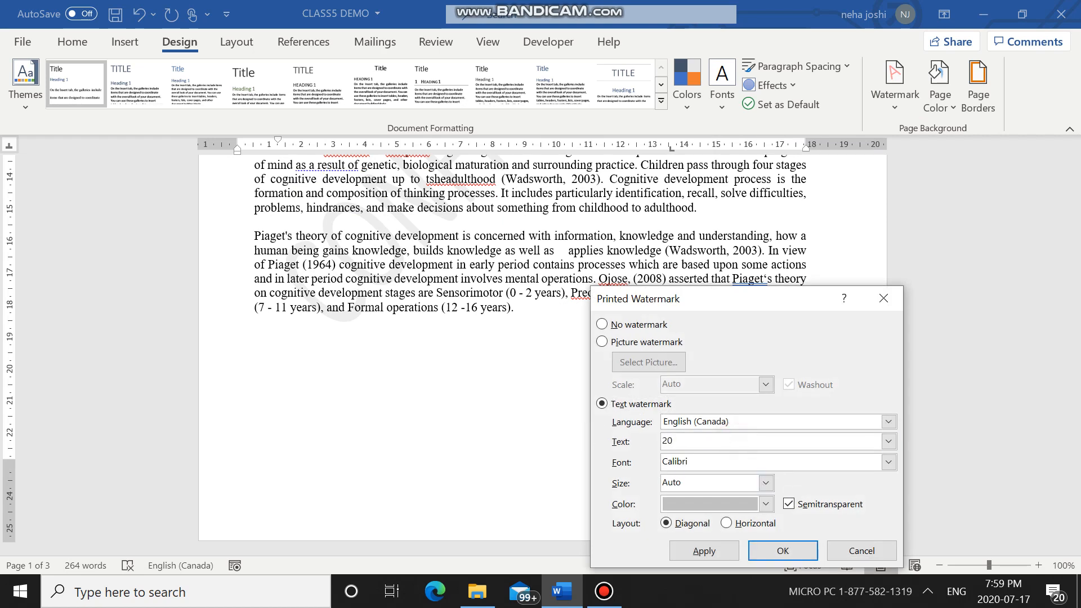
click(697, 549)
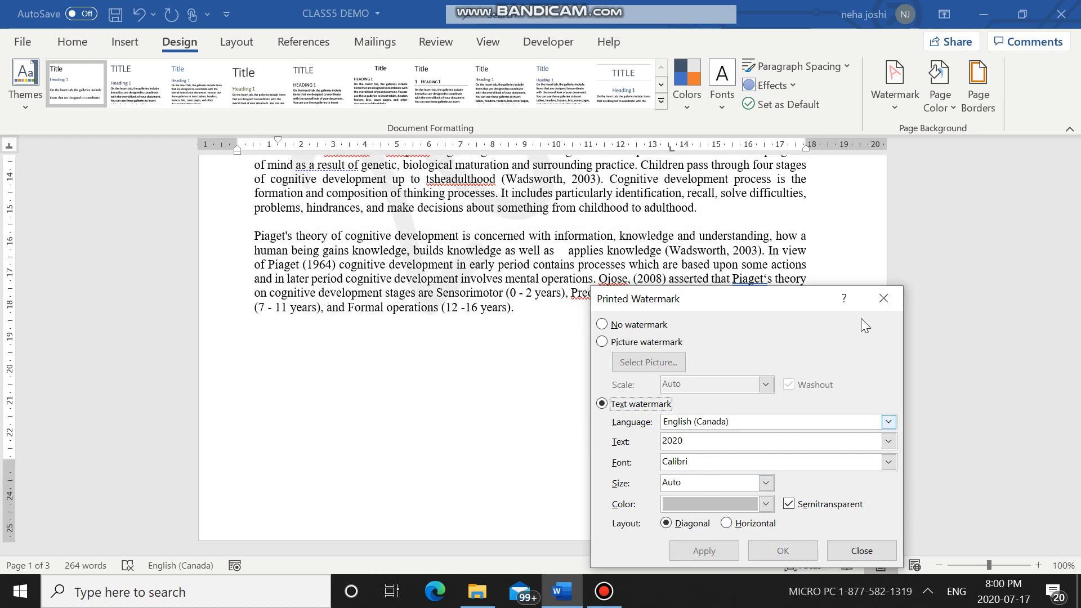
click(869, 556)
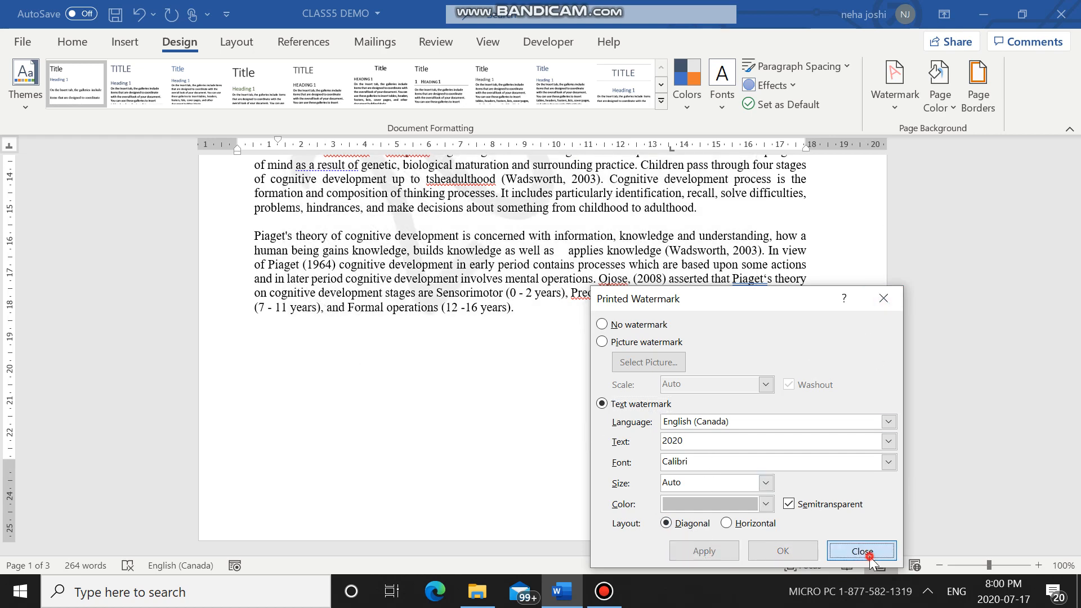
scroll(549, 434, up, 1)
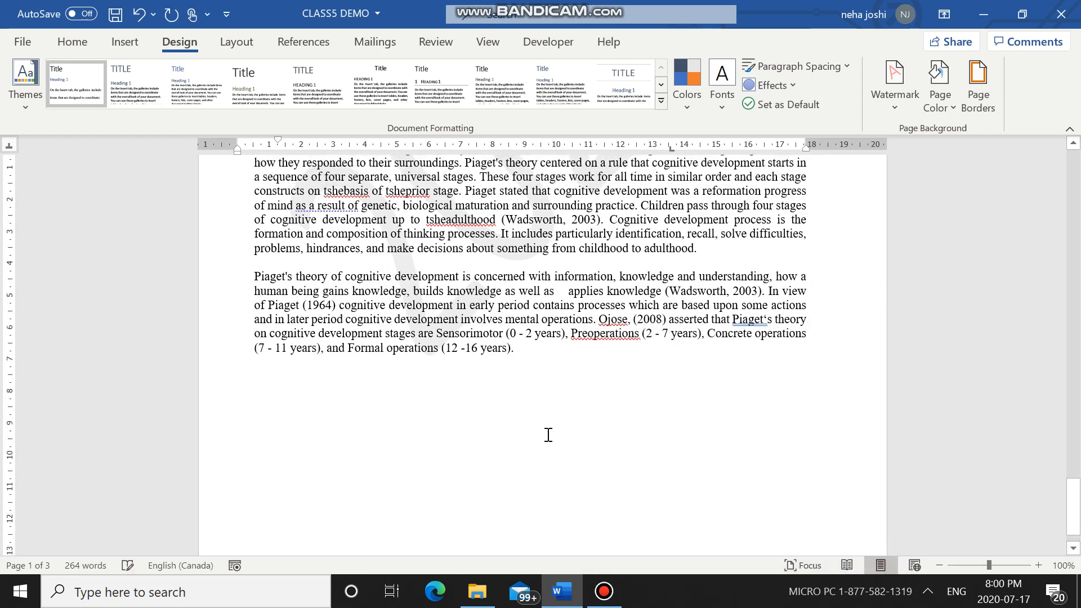
scroll(709, 306, up, 15)
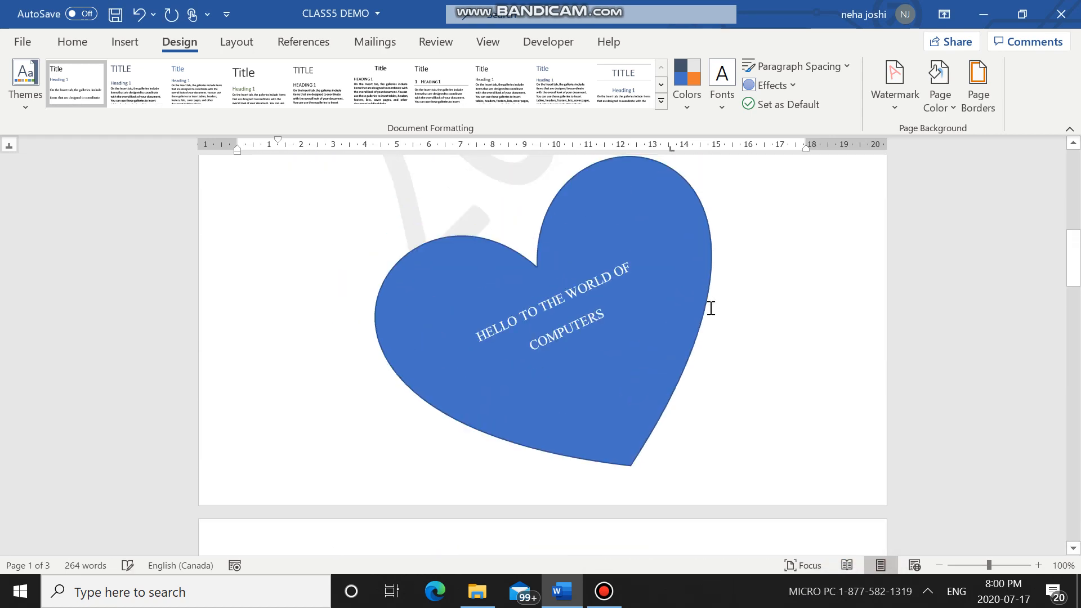
scroll(711, 307, up, 10)
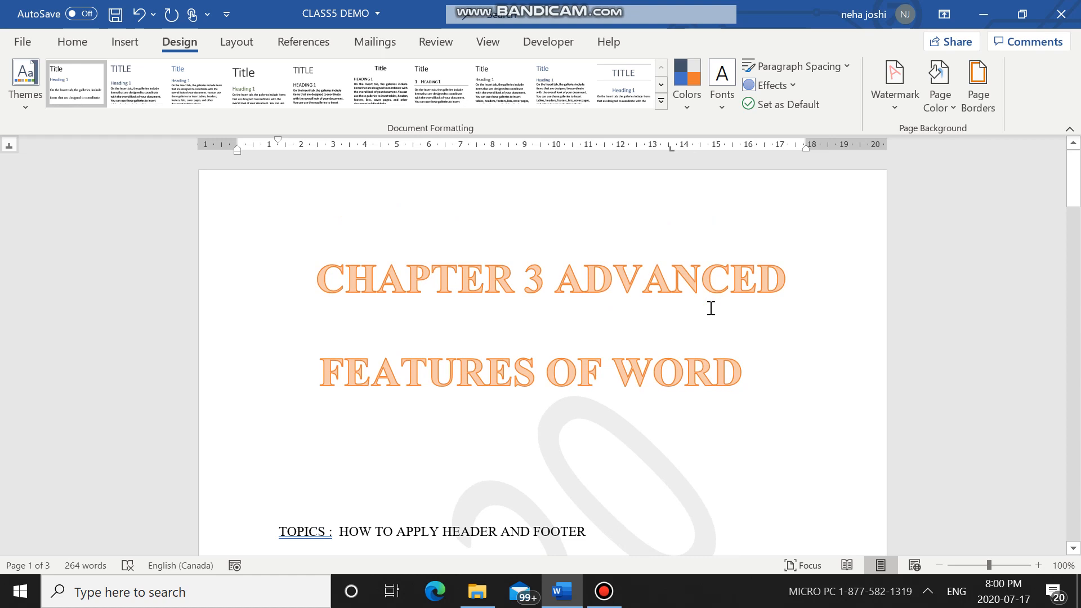